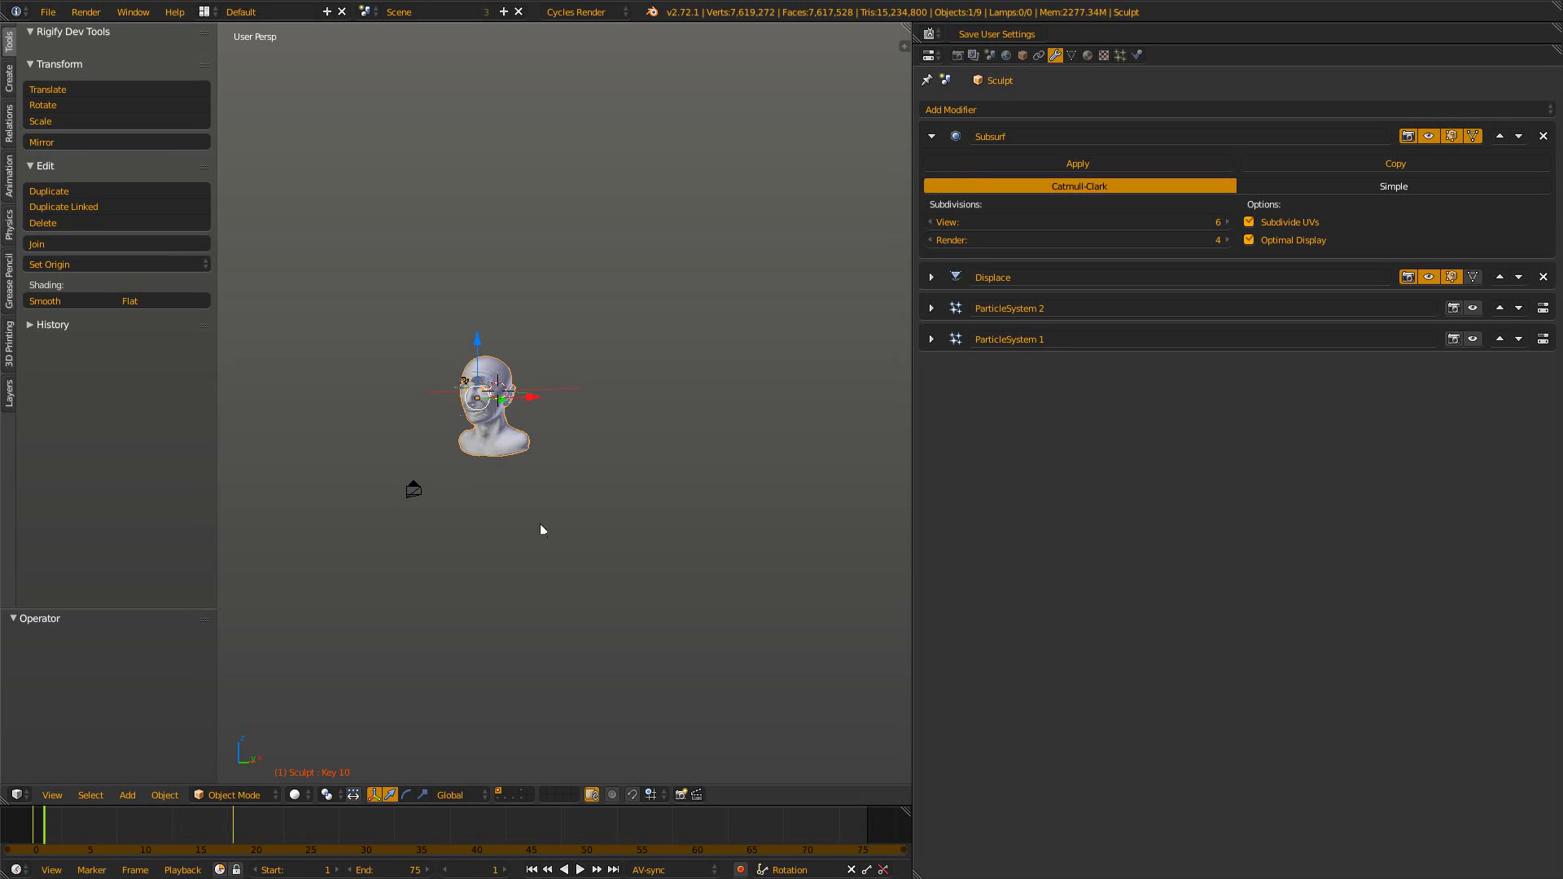
Examine the sculpted head's wrinkles, eyebrows and neck from several angles and distances
{"action": "scroll", "coordinate": [540, 521], "scroll_direction": "up", "scroll_amount": 4}
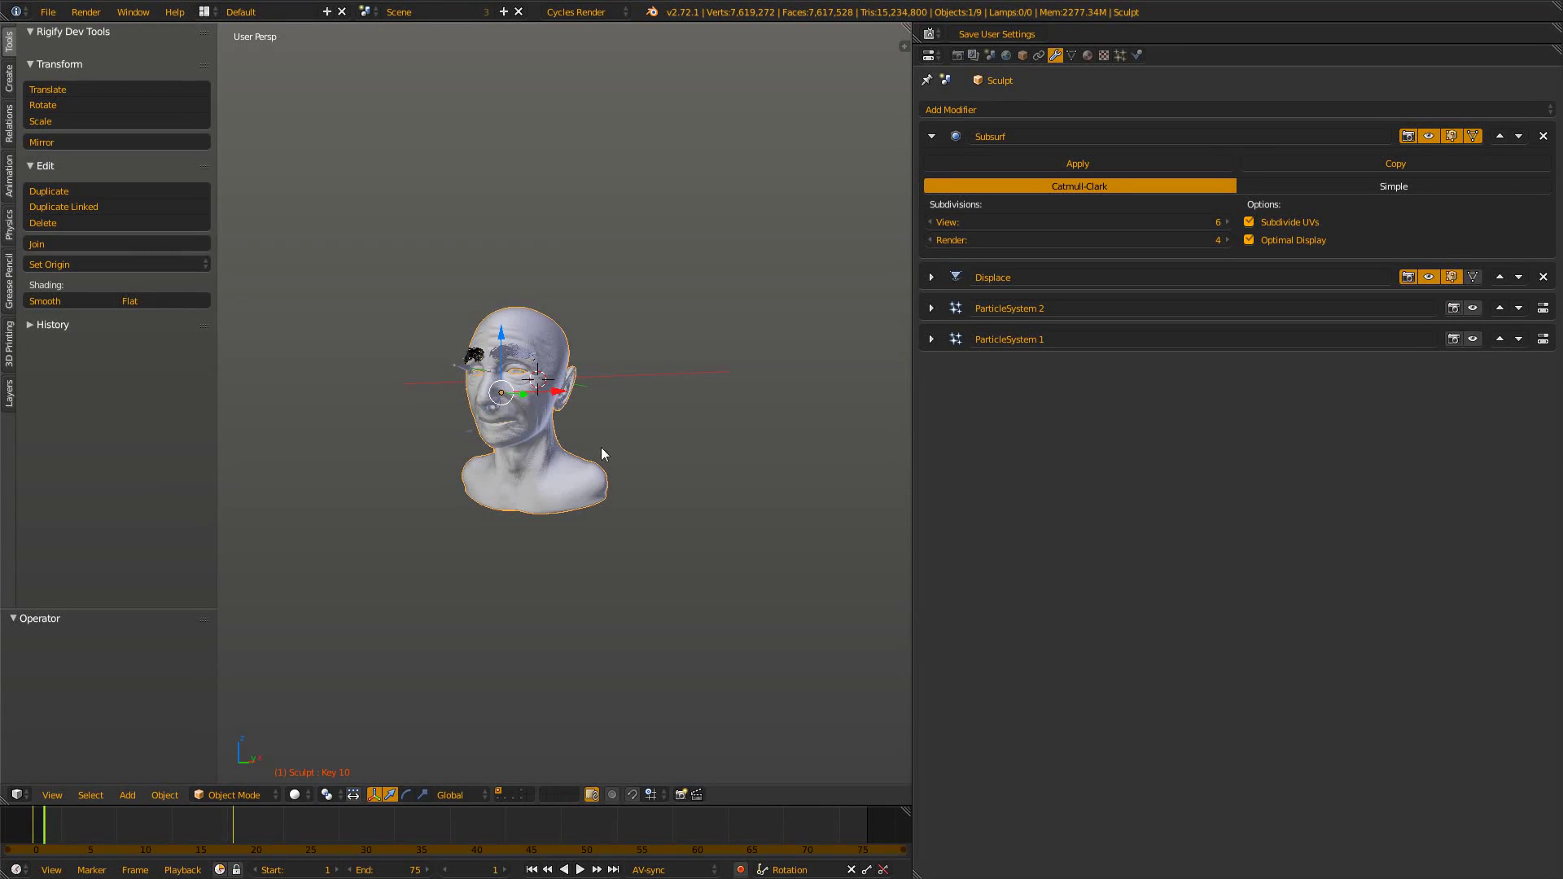
{"action": "scroll", "coordinate": [542, 461], "scroll_direction": "up", "scroll_amount": 3}
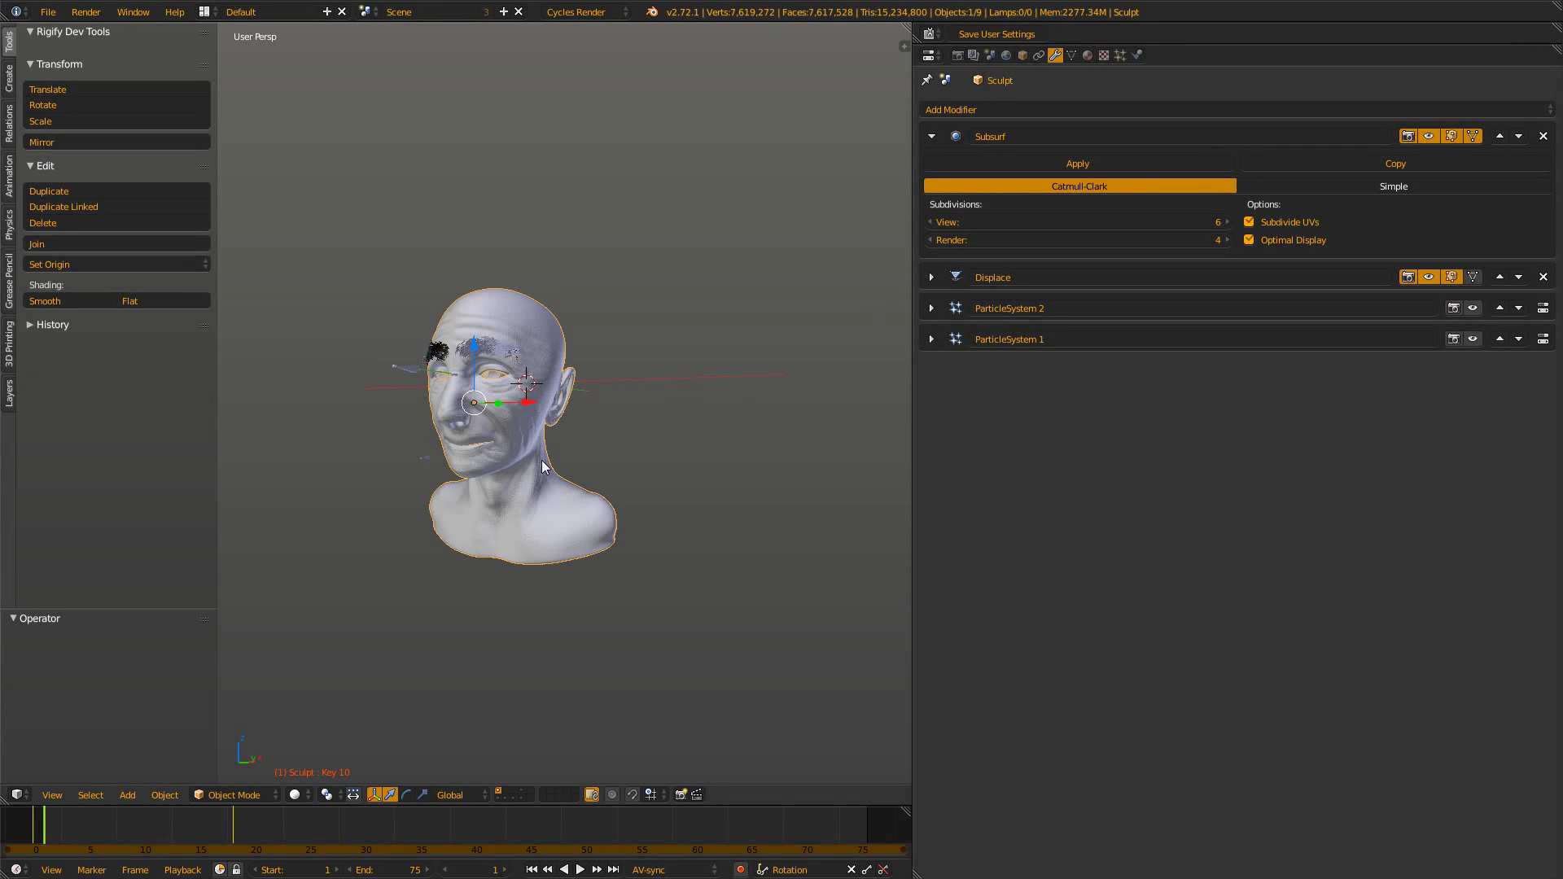
{"action": "scroll", "coordinate": [543, 462], "scroll_direction": "up", "scroll_amount": 1}
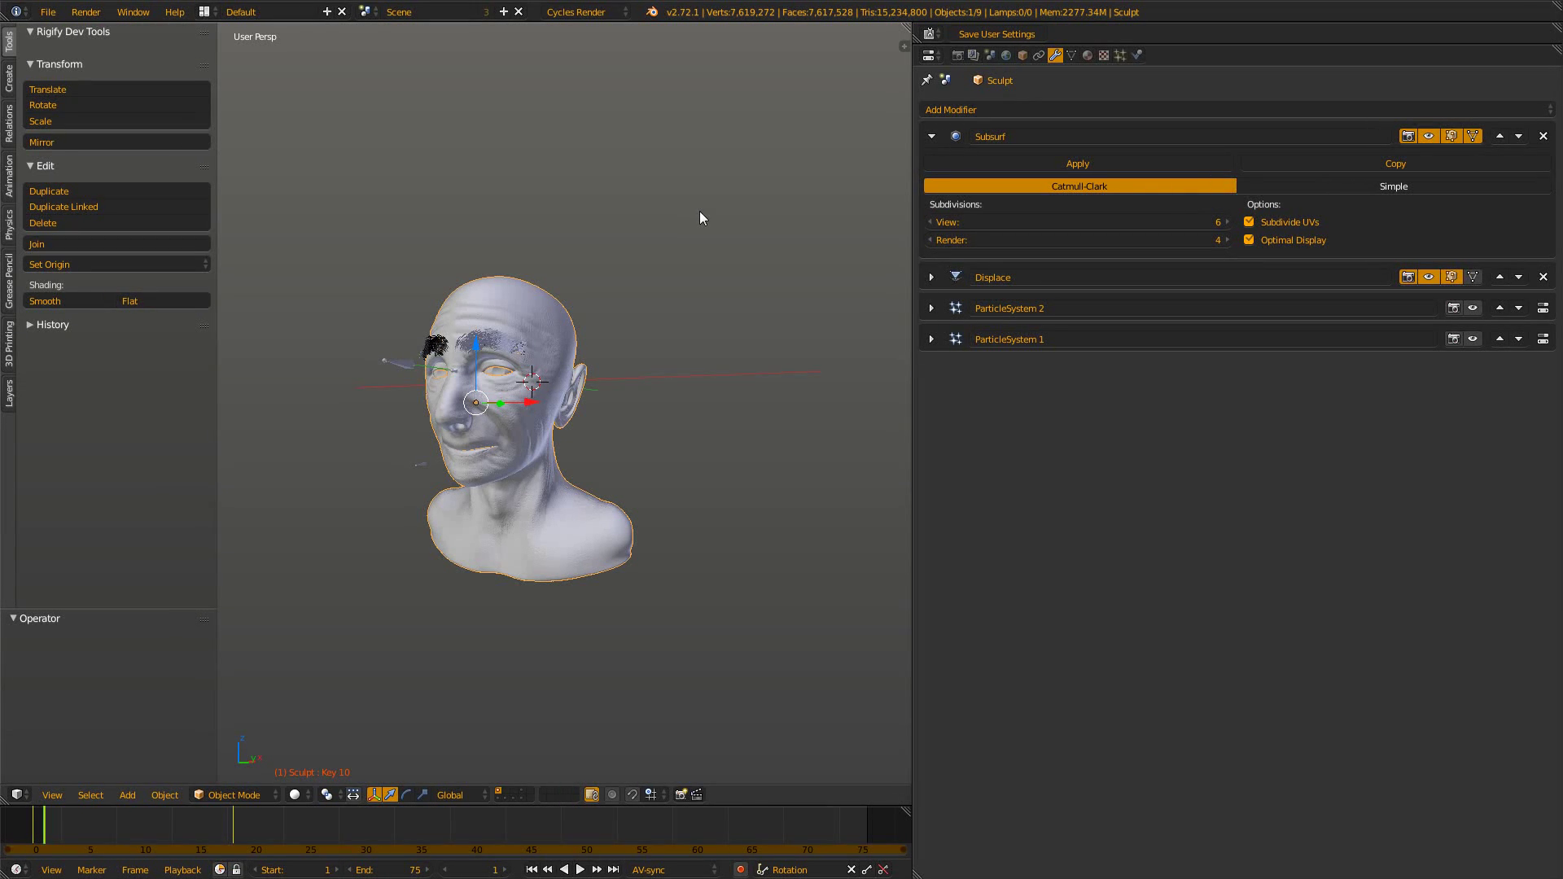
{"action": "mouse_move", "coordinate": [687, 203]}
{"action": "middle_mouse_down"}
{"action": "mouse_move", "coordinate": [436, 437]}
{"action": "mouse_move", "coordinate": [684, 499]}
{"action": "mouse_move", "coordinate": [405, 482]}
{"action": "mouse_move", "coordinate": [488, 489]}
{"action": "mouse_move", "coordinate": [485, 546]}
{"action": "mouse_move", "coordinate": [681, 452]}
{"action": "mouse_move", "coordinate": [402, 538]}
{"action": "mouse_move", "coordinate": [499, 600]}
{"action": "mouse_move", "coordinate": [576, 589]}
{"action": "mouse_move", "coordinate": [604, 627]}
{"action": "mouse_move", "coordinate": [578, 530]}
{"action": "mouse_move", "coordinate": [592, 523]}
{"action": "mouse_move", "coordinate": [485, 558]}
{"action": "mouse_move", "coordinate": [506, 472]}
{"action": "mouse_move", "coordinate": [504, 546]}
{"action": "mouse_move", "coordinate": [474, 509]}
{"action": "middle_mouse_up"}
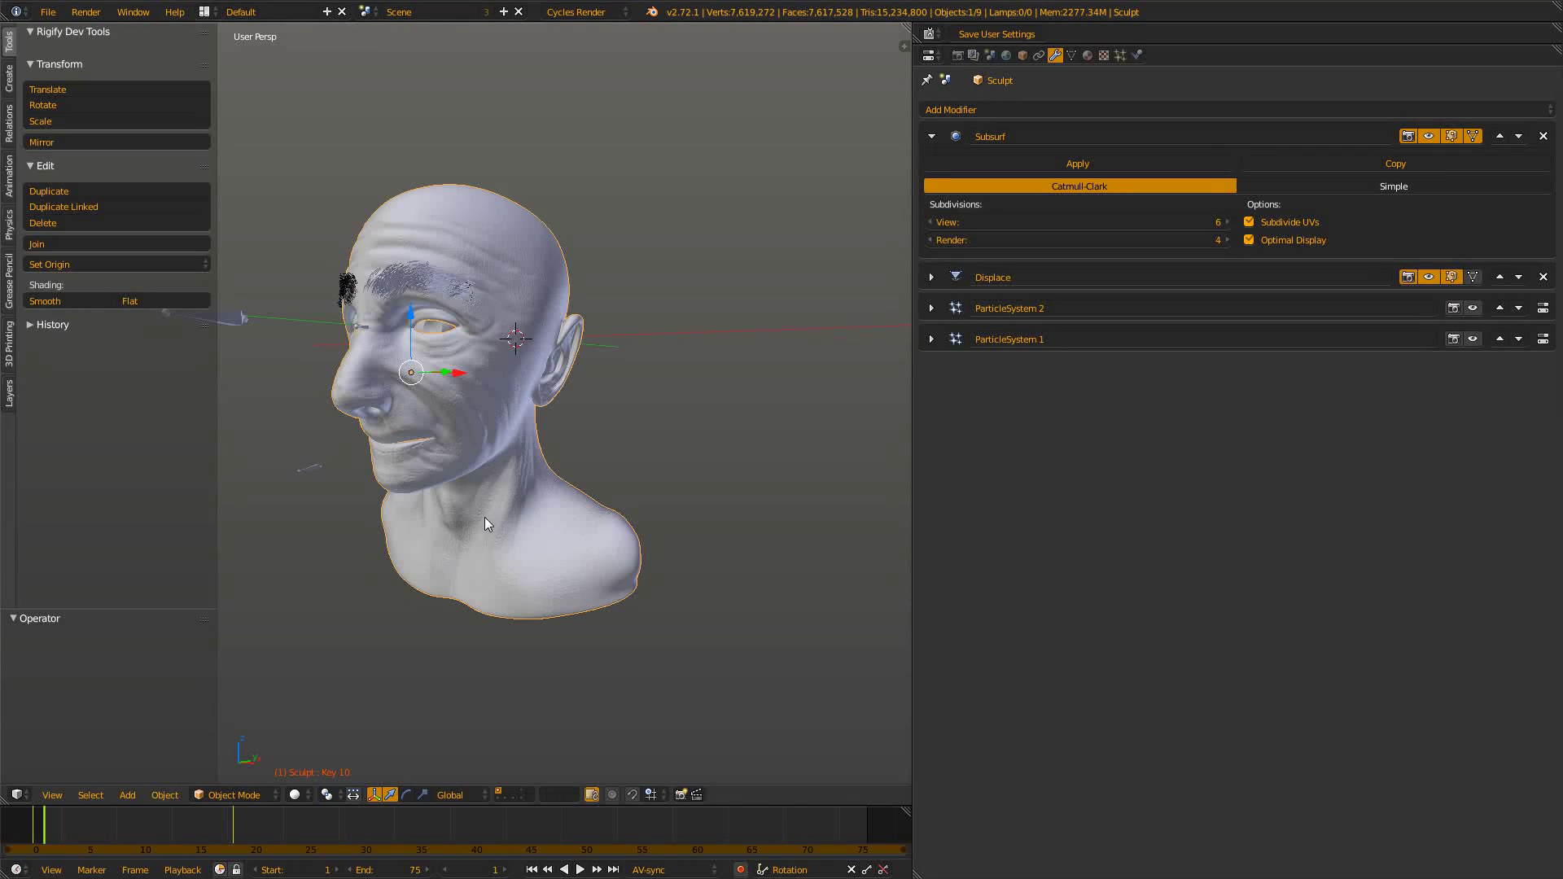
{"action": "scroll", "coordinate": [493, 511], "scroll_direction": "up", "scroll_amount": 3}
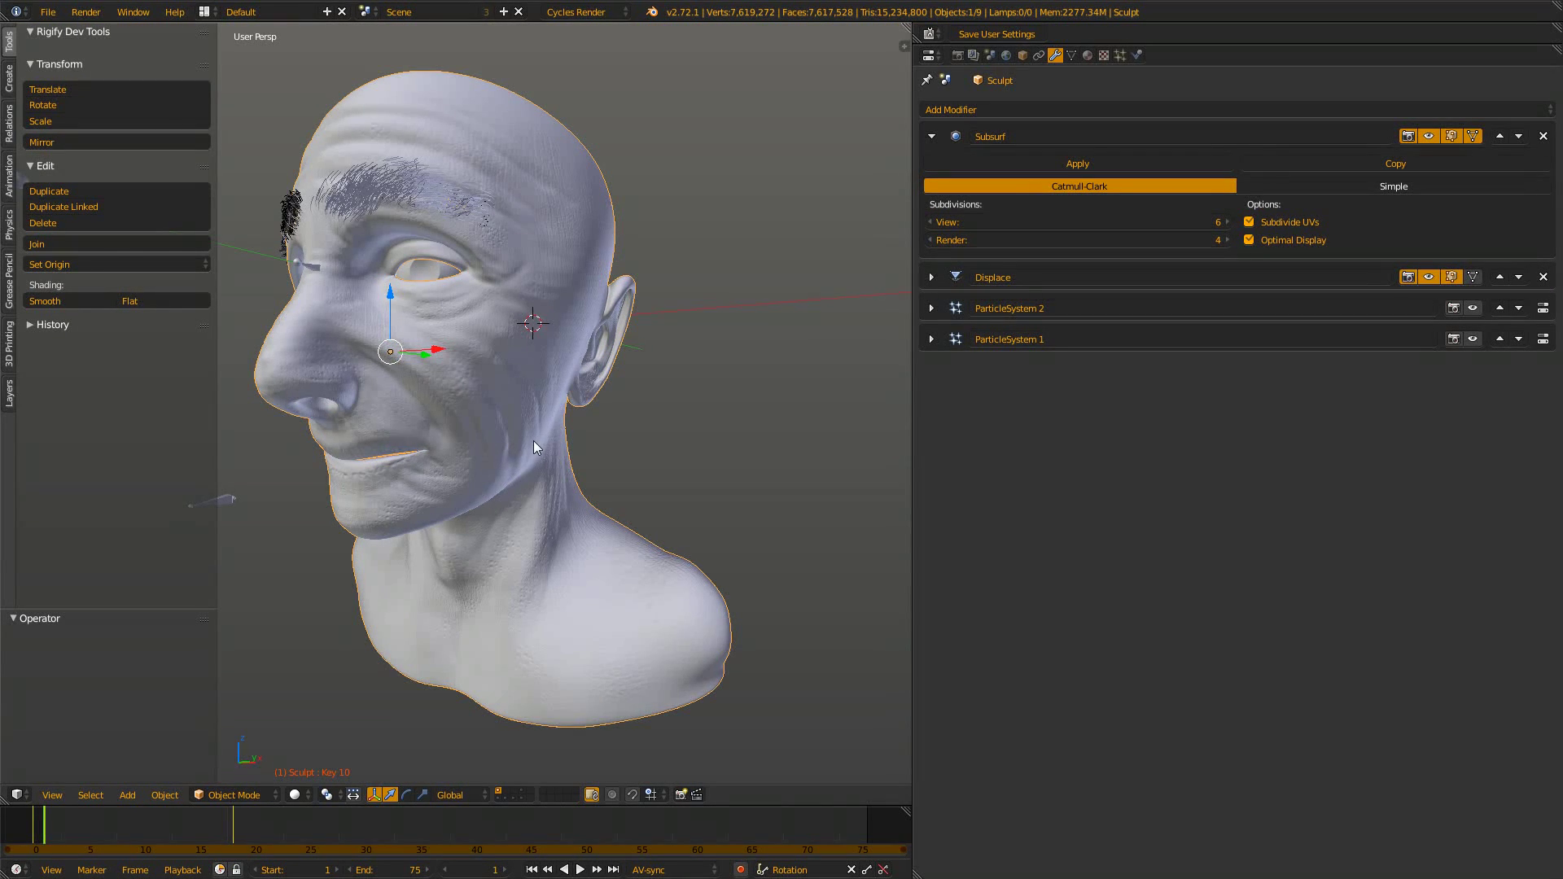
{"action": "scroll", "coordinate": [534, 441], "scroll_direction": "down", "scroll_amount": 2}
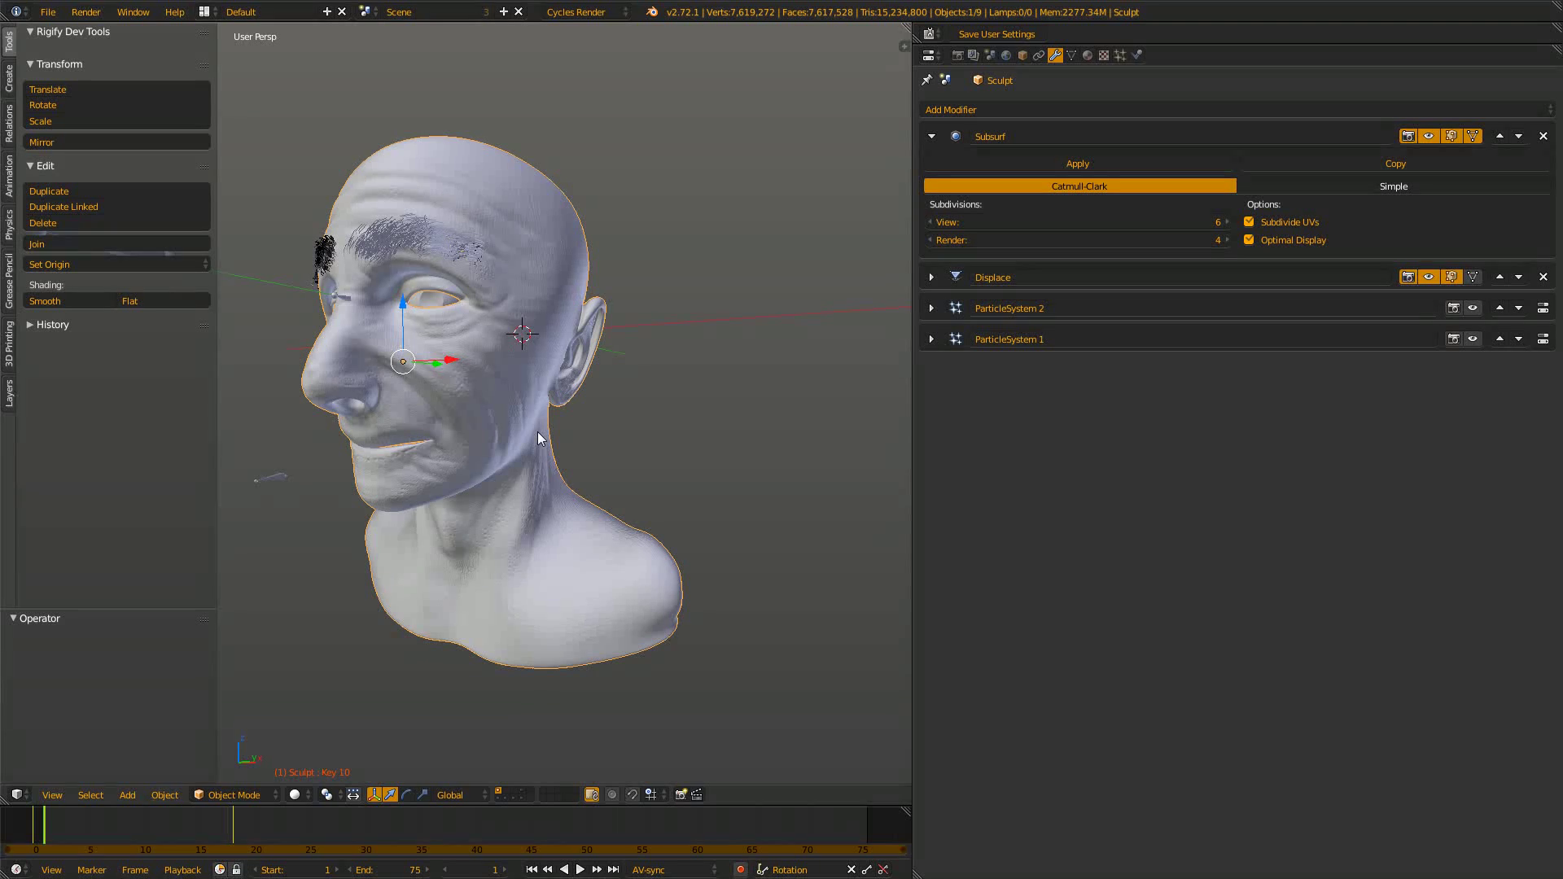
{"action": "scroll", "coordinate": [537, 432], "scroll_direction": "up", "scroll_amount": 2}
{"action": "scroll", "coordinate": [515, 410], "scroll_direction": "down", "scroll_amount": 3}
{"action": "scroll", "coordinate": [504, 433], "scroll_direction": "up", "scroll_amount": 3}
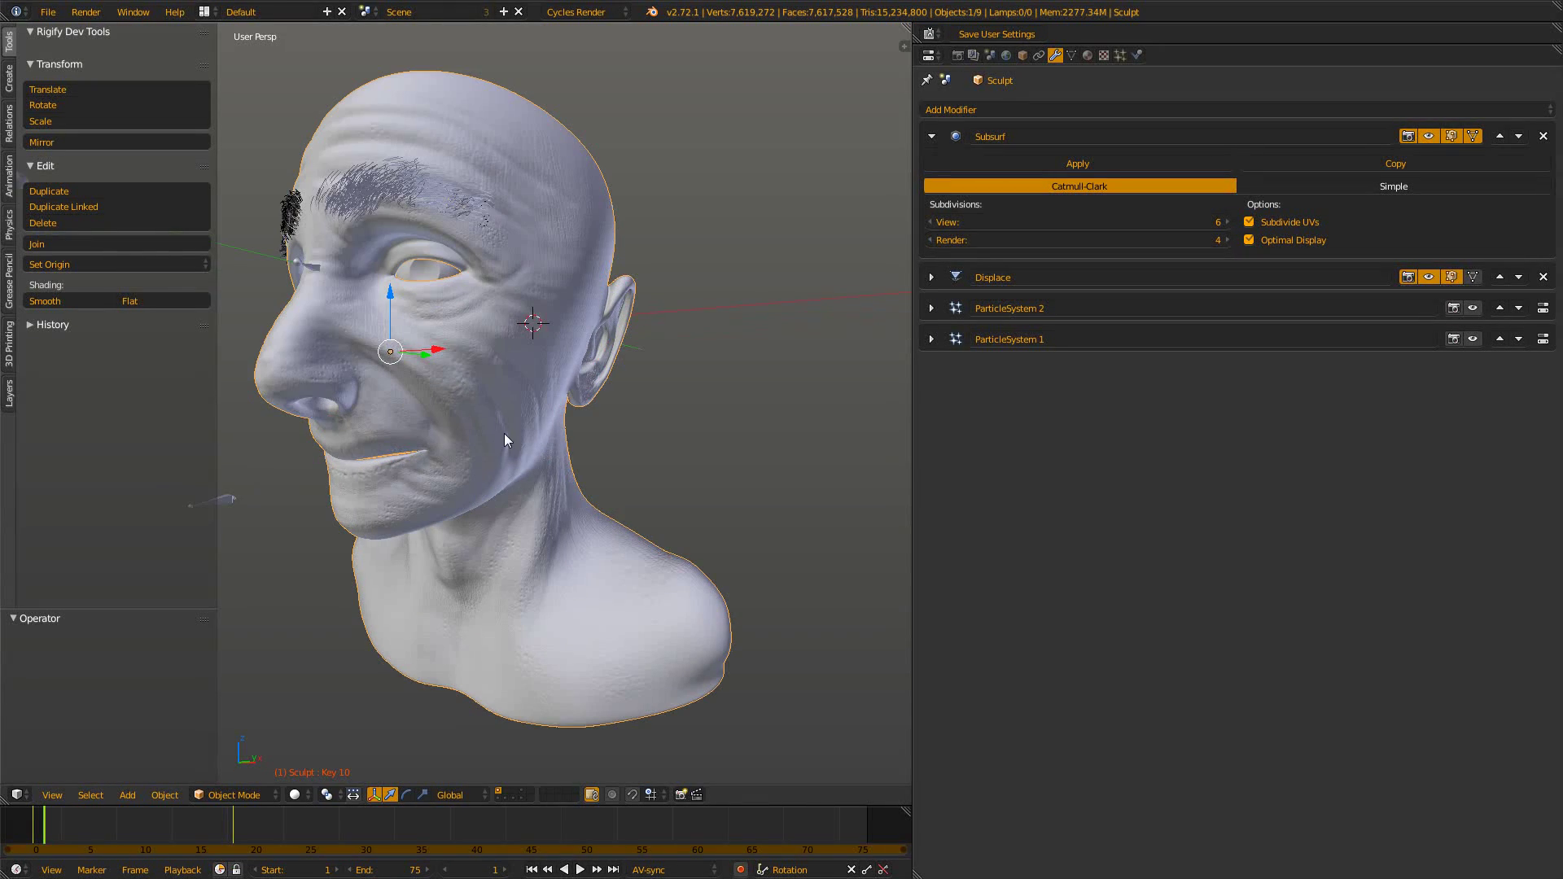
{"action": "mouse_move", "coordinate": [502, 433]}
{"action": "middle_mouse_down"}
{"action": "mouse_move", "coordinate": [506, 456]}
{"action": "mouse_move", "coordinate": [617, 407]}
{"action": "mouse_move", "coordinate": [595, 244]}
{"action": "mouse_move", "coordinate": [545, 423]}
{"action": "mouse_move", "coordinate": [493, 459]}
{"action": "mouse_move", "coordinate": [510, 498]}
{"action": "mouse_move", "coordinate": [482, 495]}
{"action": "middle_mouse_up"}
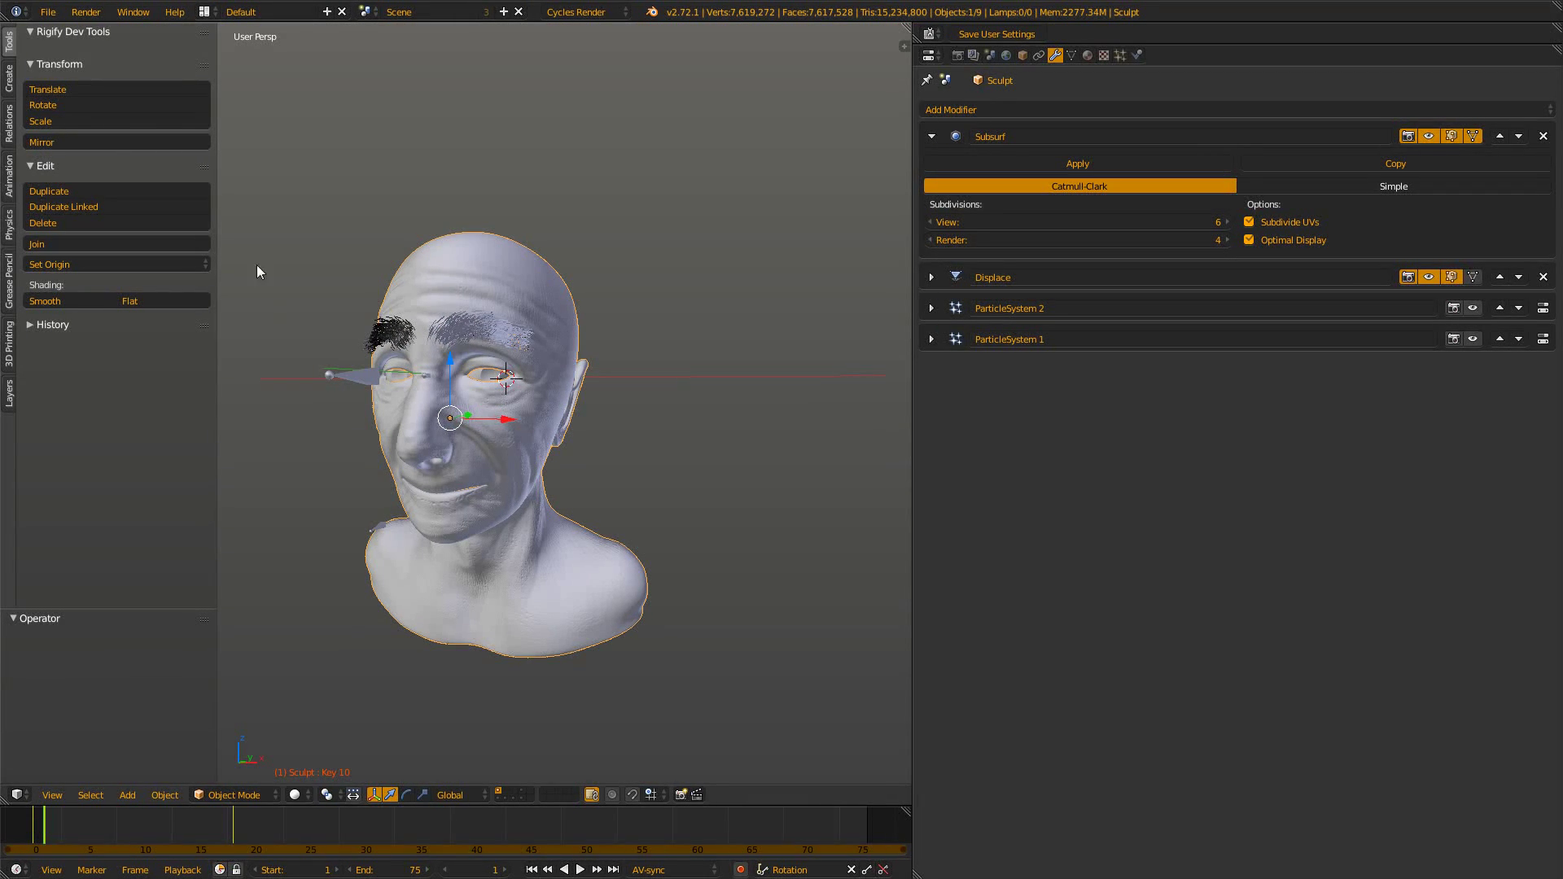
Enlarge the user preferences area, turn off VBOs in the system settings and orbit the head to test viewport performance
{"action": "left_click", "coordinate": [48, 12]}
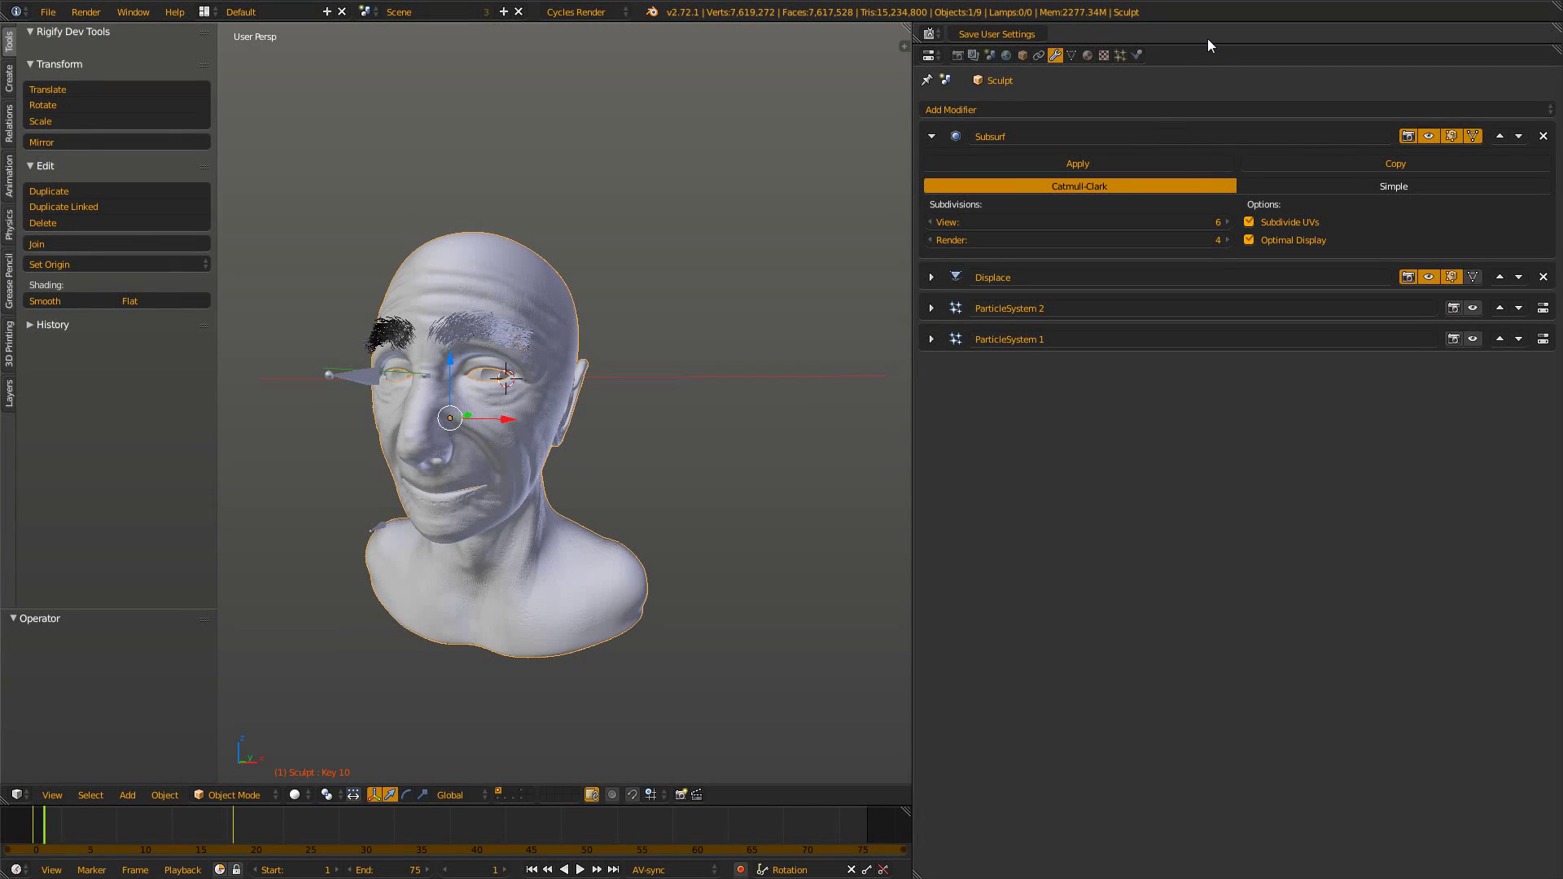
{"action": "left_click_drag", "start_coordinate": [1200, 45], "coordinate": [1204, 617]}
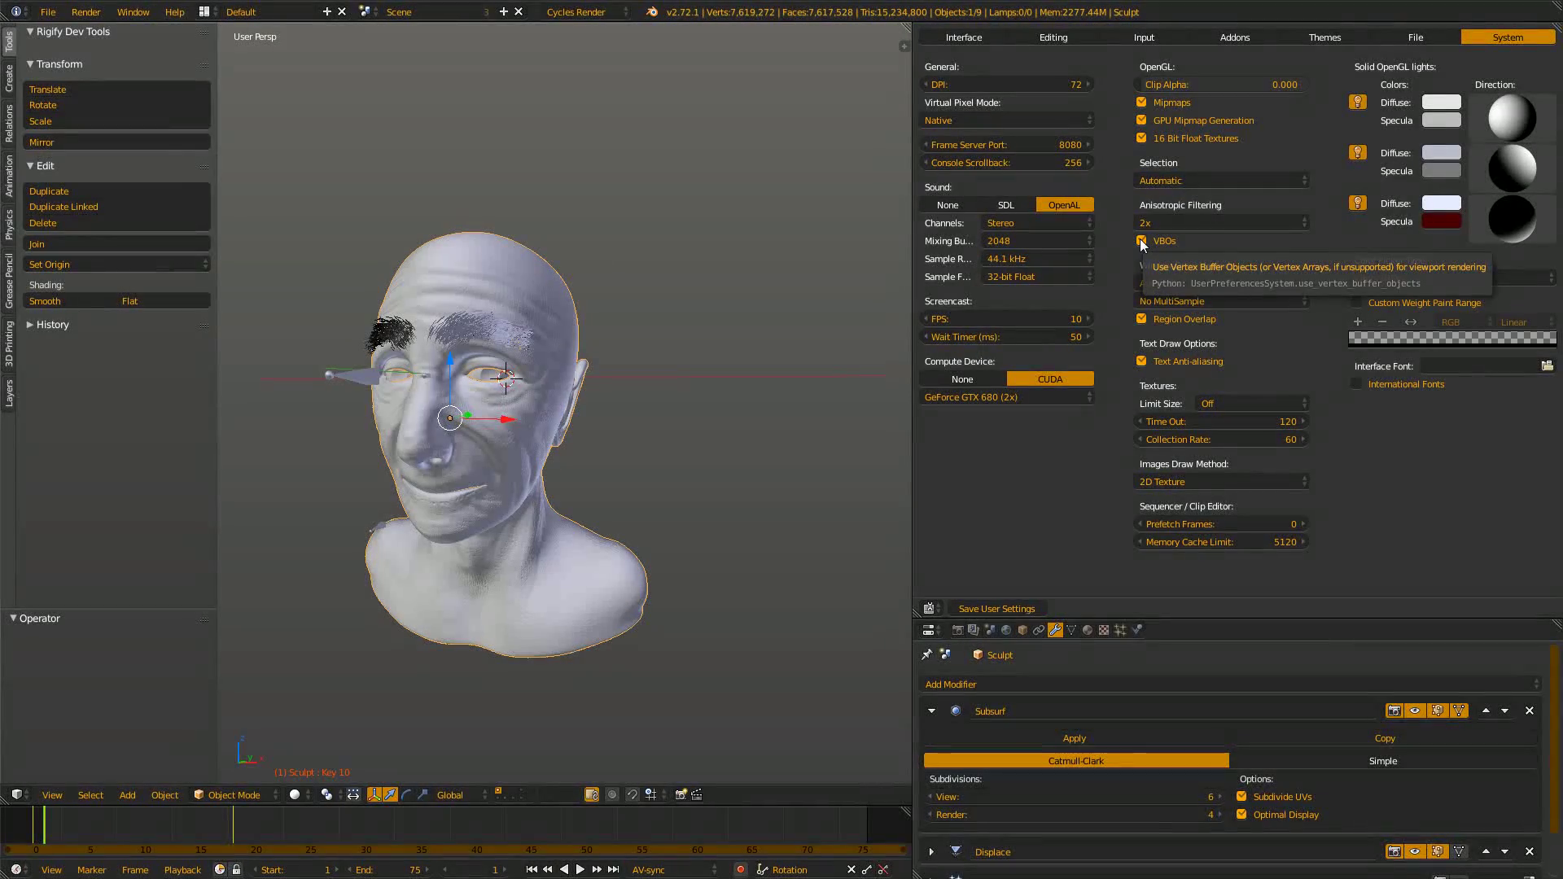
{"action": "left_click", "coordinate": [1140, 240]}
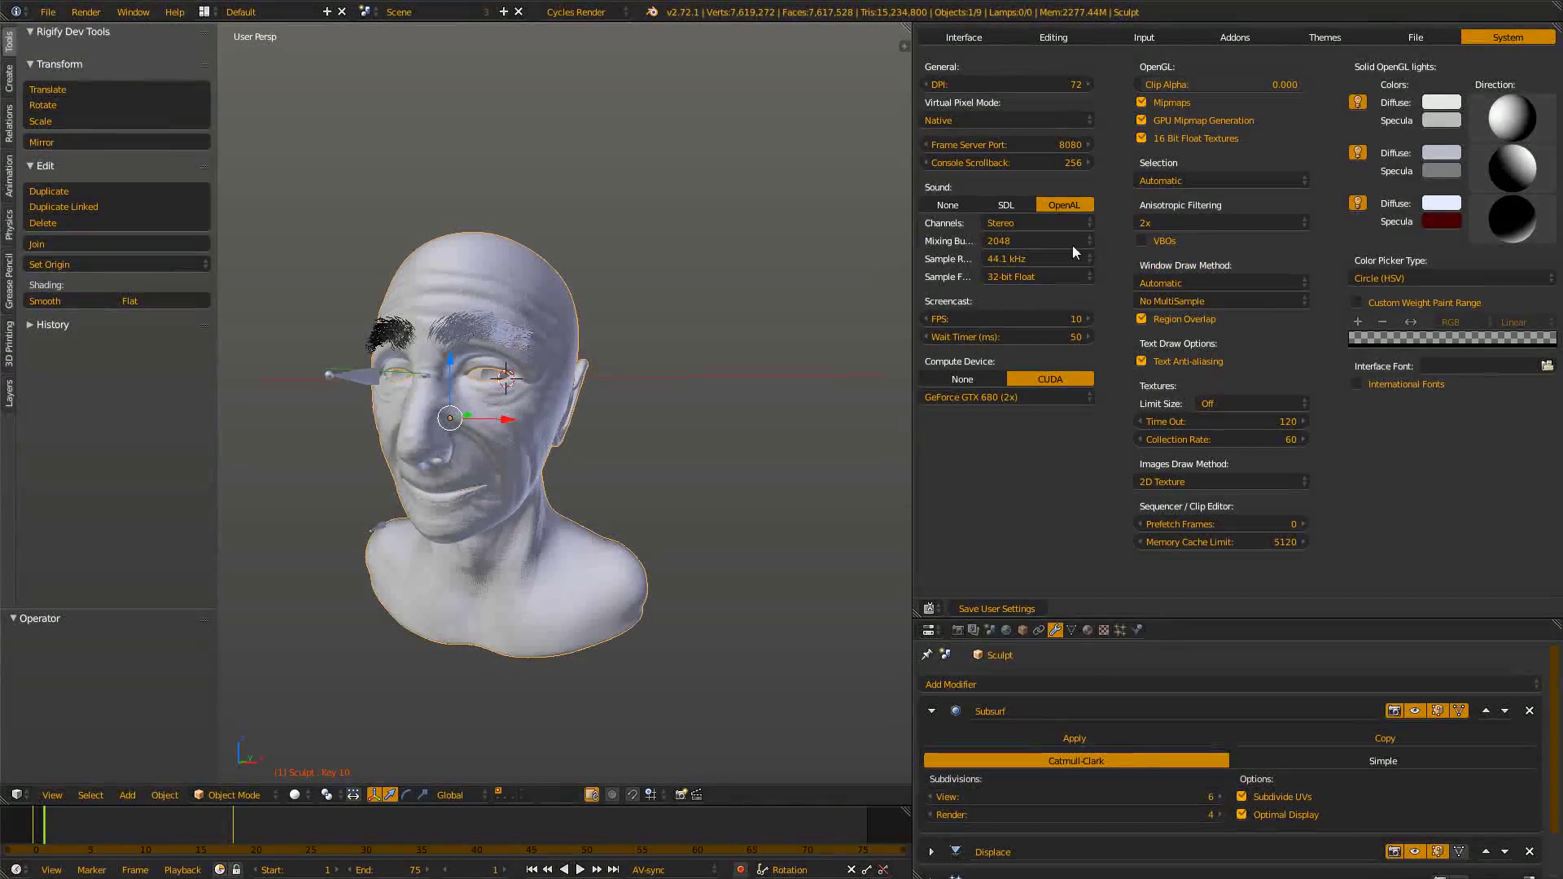
{"action": "middle_click_drag", "start_coordinate": [643, 479], "coordinate": [759, 456]}
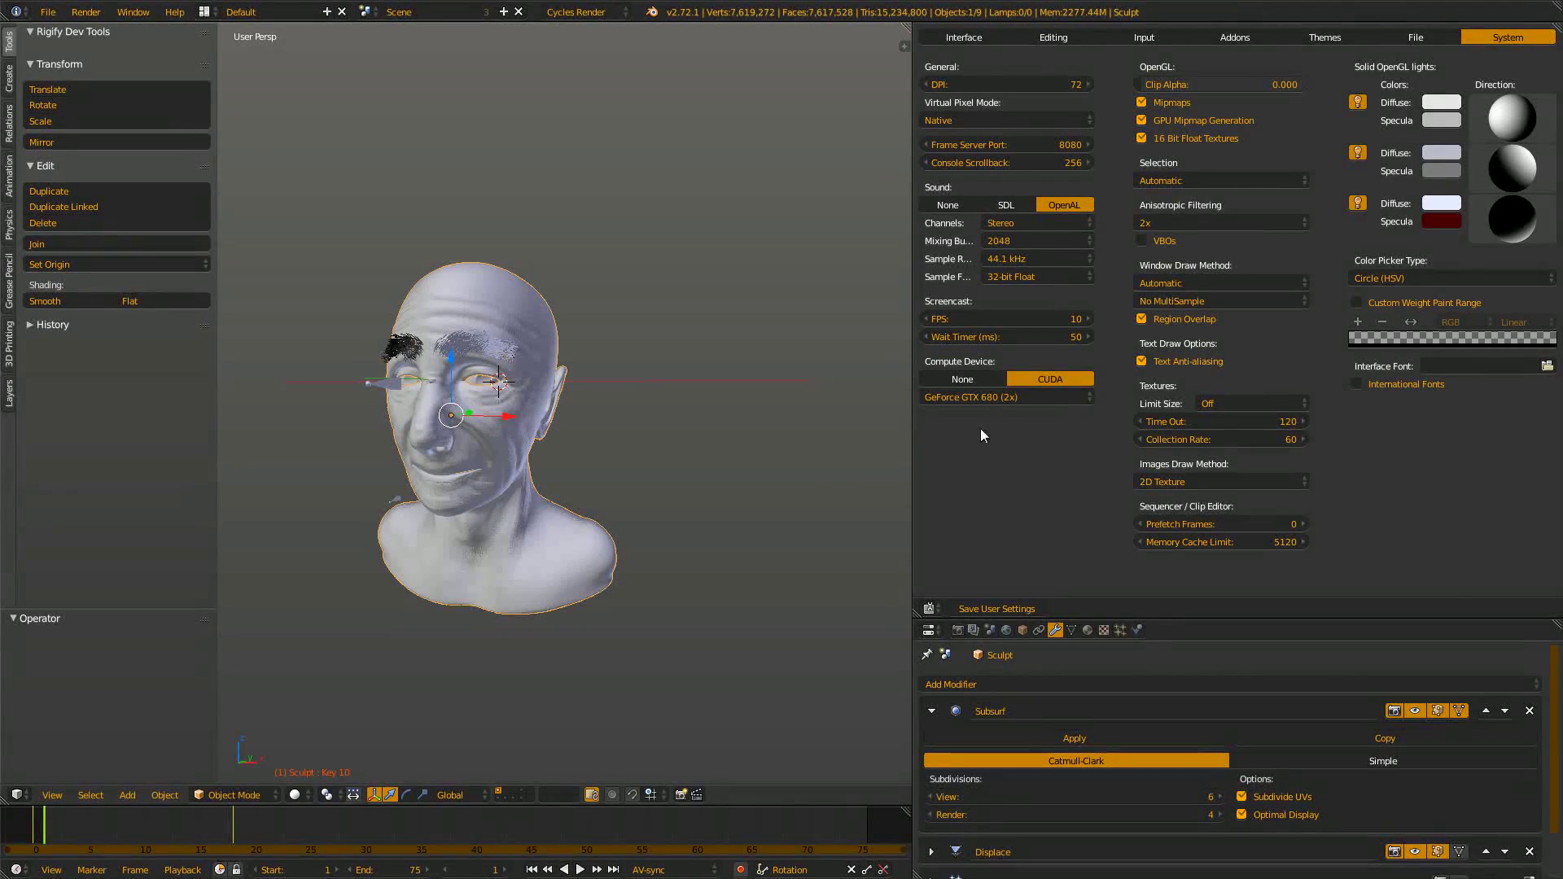
{"action": "middle_click_drag", "start_coordinate": [855, 399], "coordinate": [489, 398]}
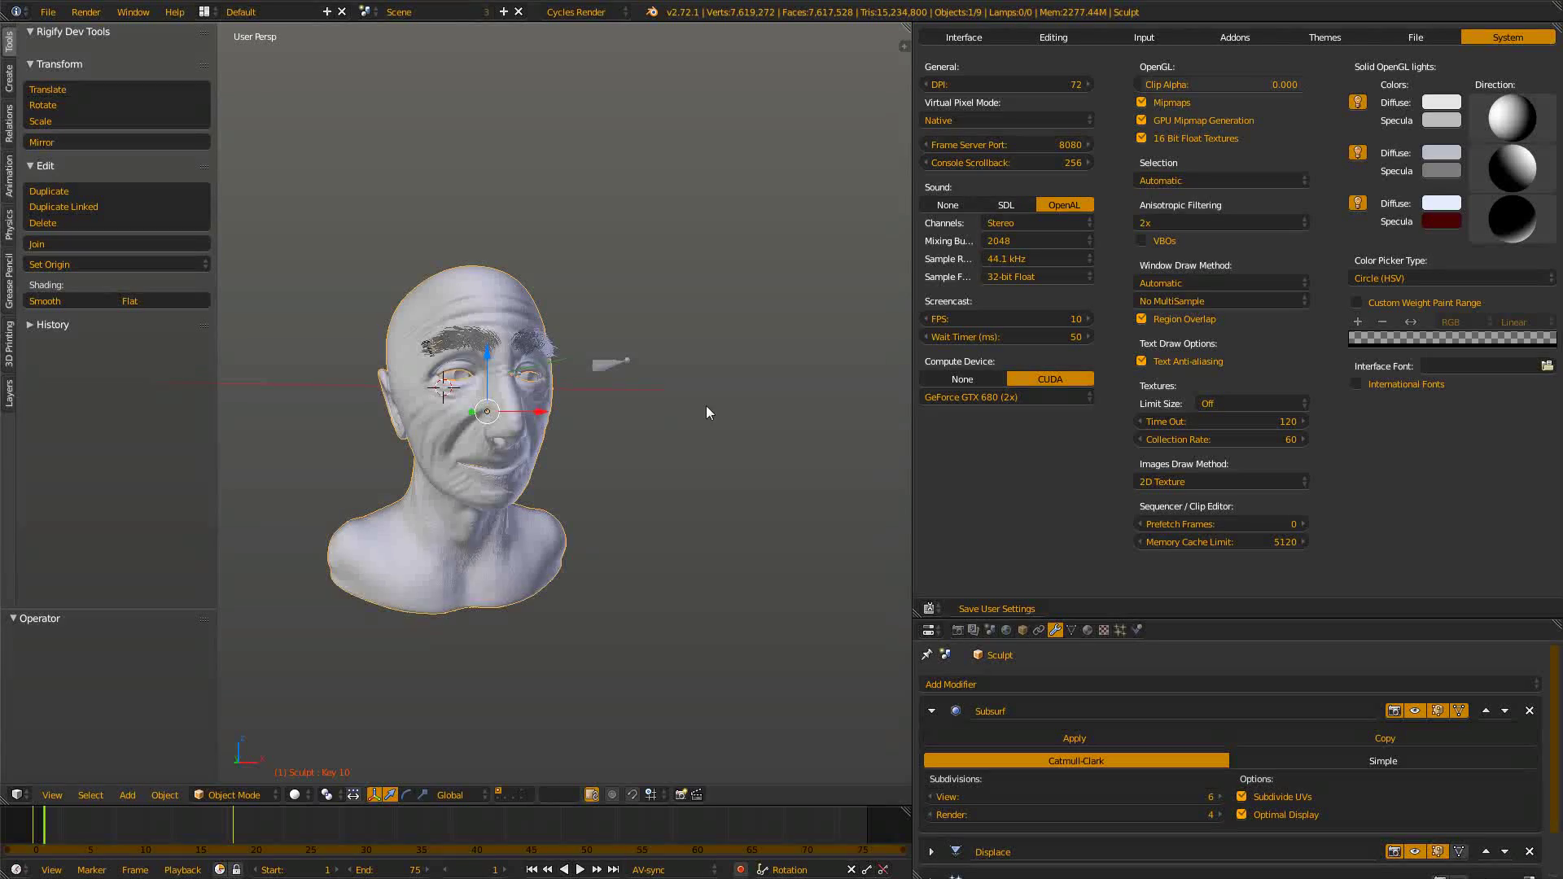
{"action": "middle_click_drag", "start_coordinate": [706, 406], "coordinate": [686, 397]}
{"action": "middle_click_drag", "start_coordinate": [623, 454], "coordinate": [449, 456]}
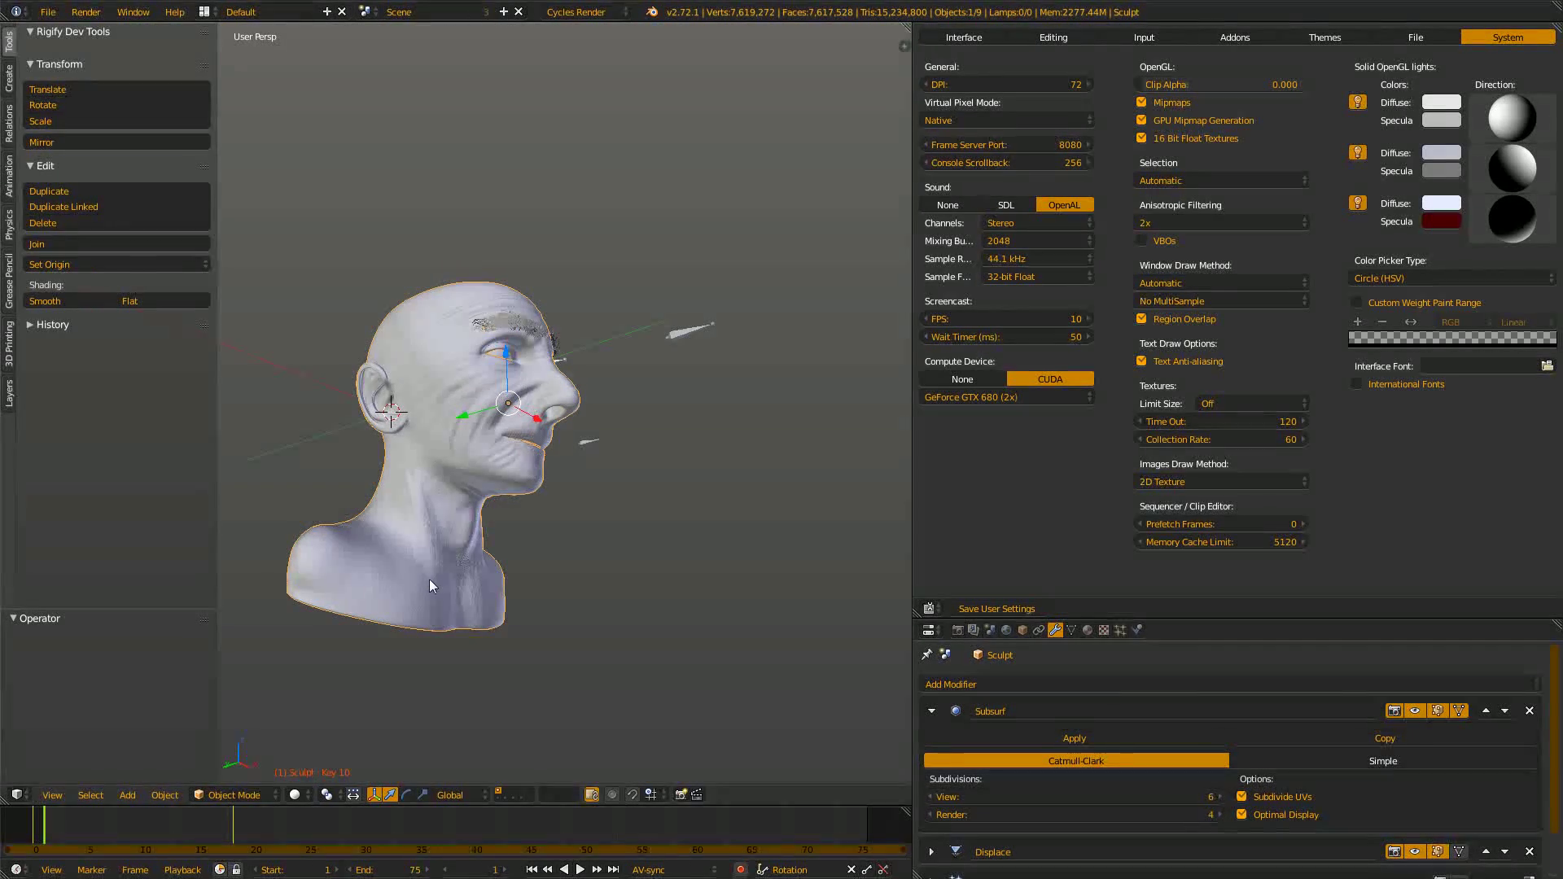
{"action": "middle_click_drag", "start_coordinate": [381, 672], "coordinate": [242, 241]}
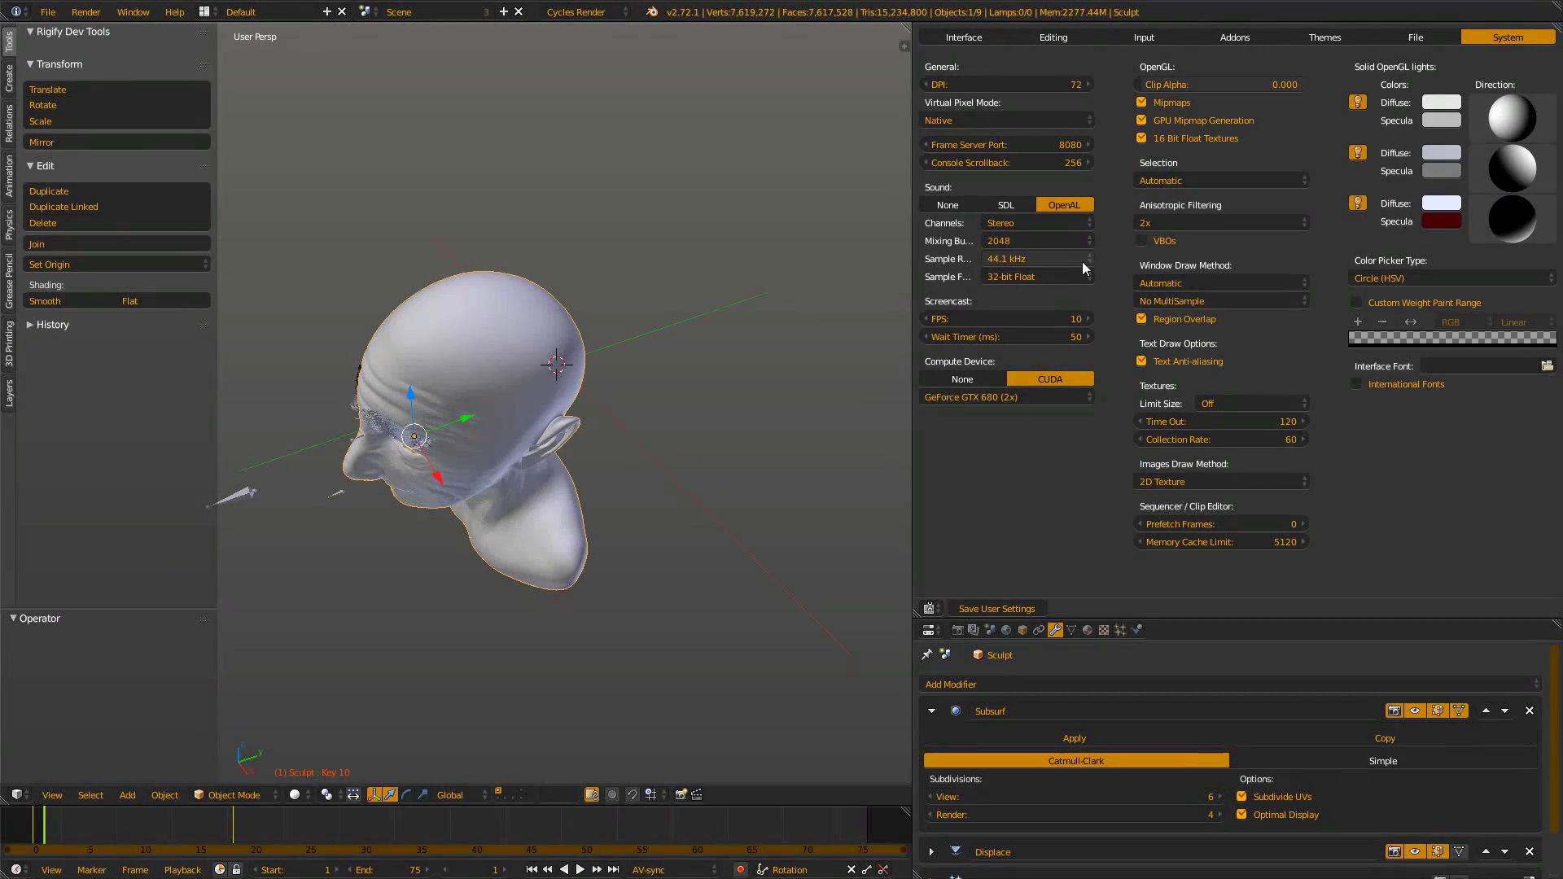
Turn VBOs back on, test the viewport on the head, and shrink the preferences area to give the modifier settings more room
{"action": "left_click", "coordinate": [1142, 241]}
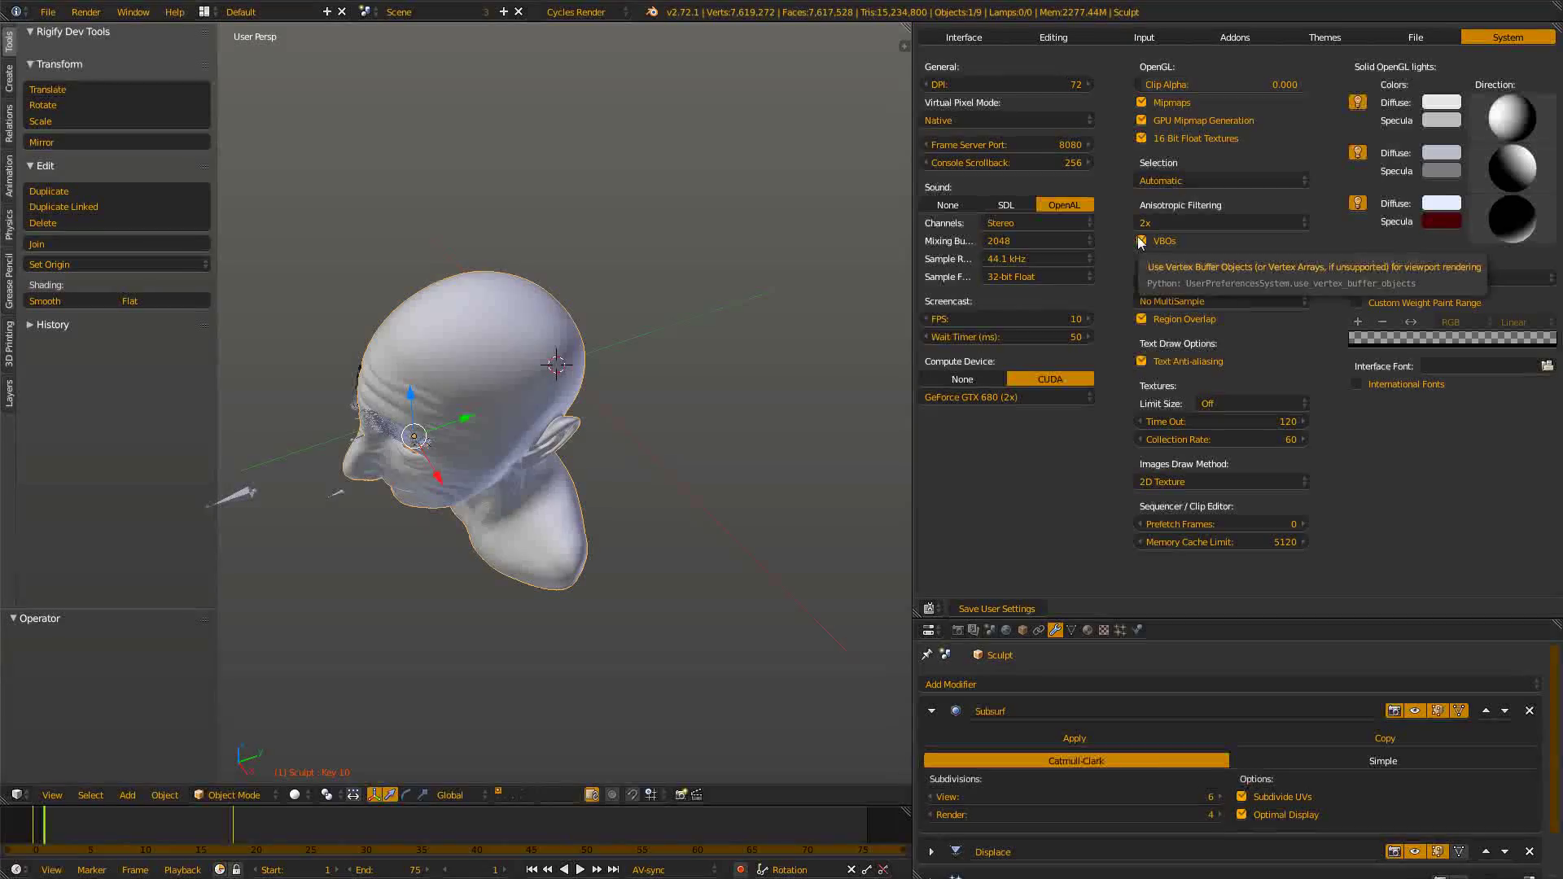
{"action": "mouse_move", "coordinate": [383, 407]}
{"action": "middle_mouse_down"}
{"action": "mouse_move", "coordinate": [749, 387]}
{"action": "mouse_move", "coordinate": [456, 399]}
{"action": "mouse_move", "coordinate": [495, 438]}
{"action": "middle_mouse_up"}
{"action": "scroll", "coordinate": [515, 544], "scroll_direction": "up", "scroll_amount": 2}
{"action": "mouse_move", "coordinate": [514, 544]}
{"action": "middle_mouse_down"}
{"action": "mouse_move", "coordinate": [516, 485]}
{"action": "mouse_move", "coordinate": [525, 554]}
{"action": "mouse_move", "coordinate": [529, 512]}
{"action": "middle_mouse_up"}
{"action": "scroll", "coordinate": [529, 511], "scroll_direction": "down", "scroll_amount": 2}
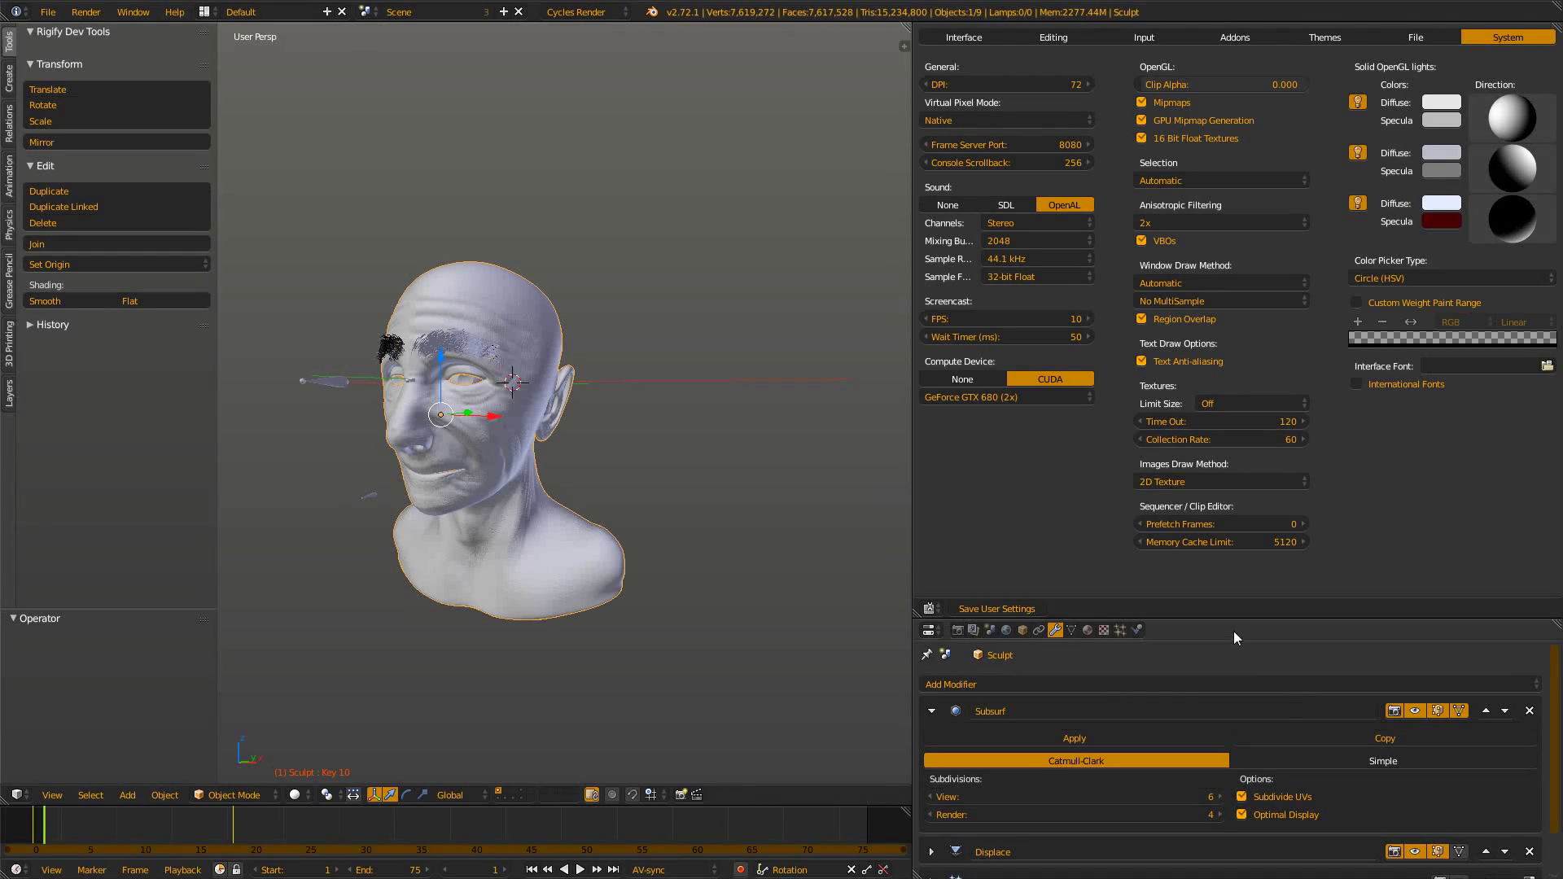
{"action": "left_click_drag", "start_coordinate": [1229, 619], "coordinate": [1300, 256]}
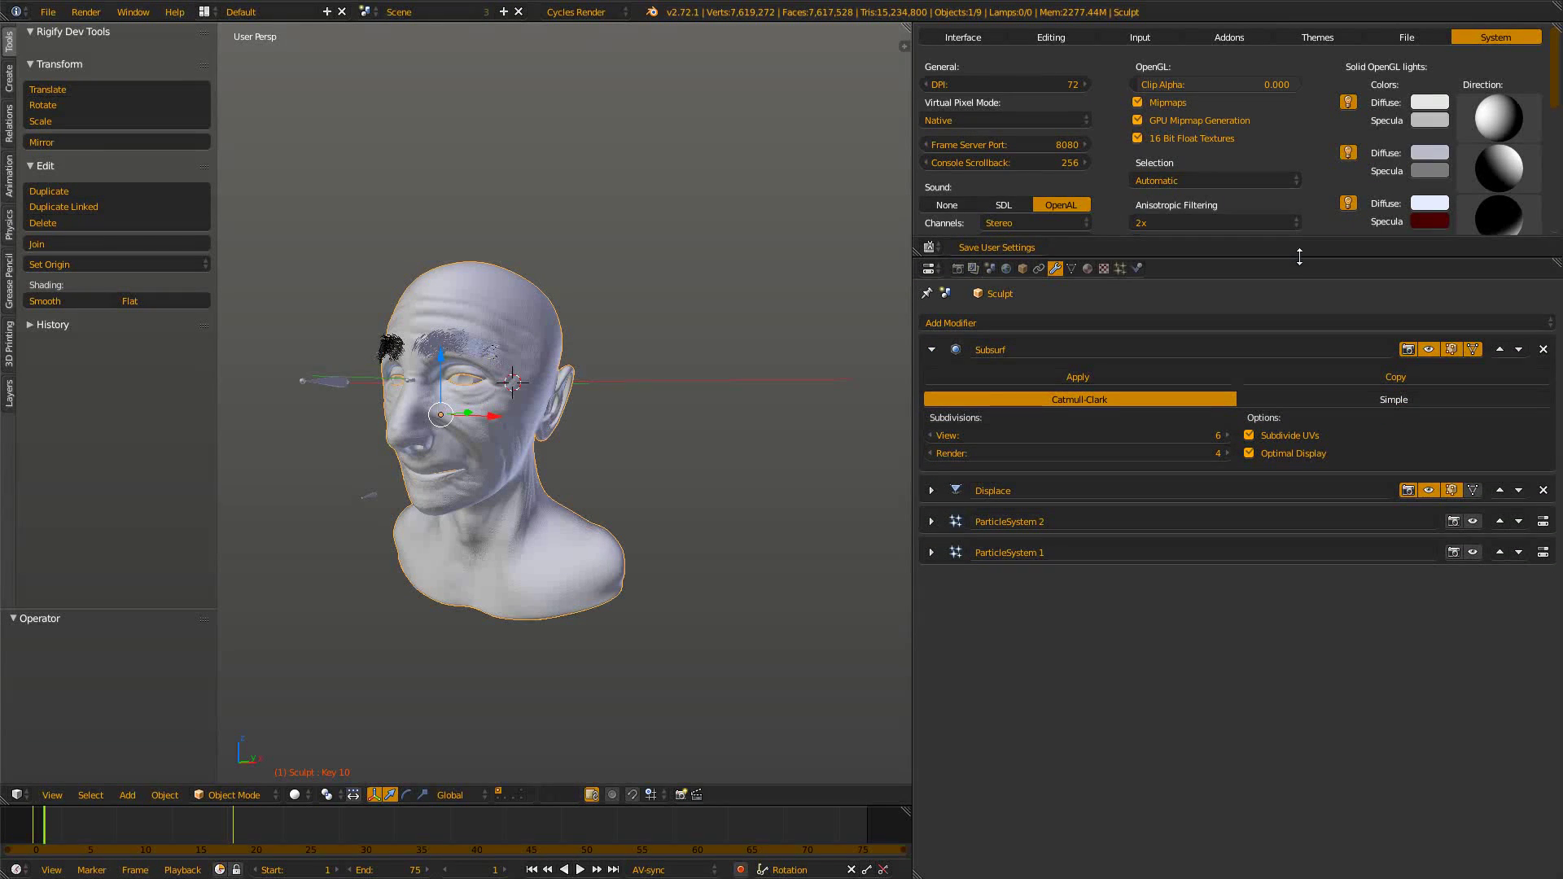
{"action": "scroll", "coordinate": [1265, 153], "scroll_direction": "down", "scroll_amount": 1}
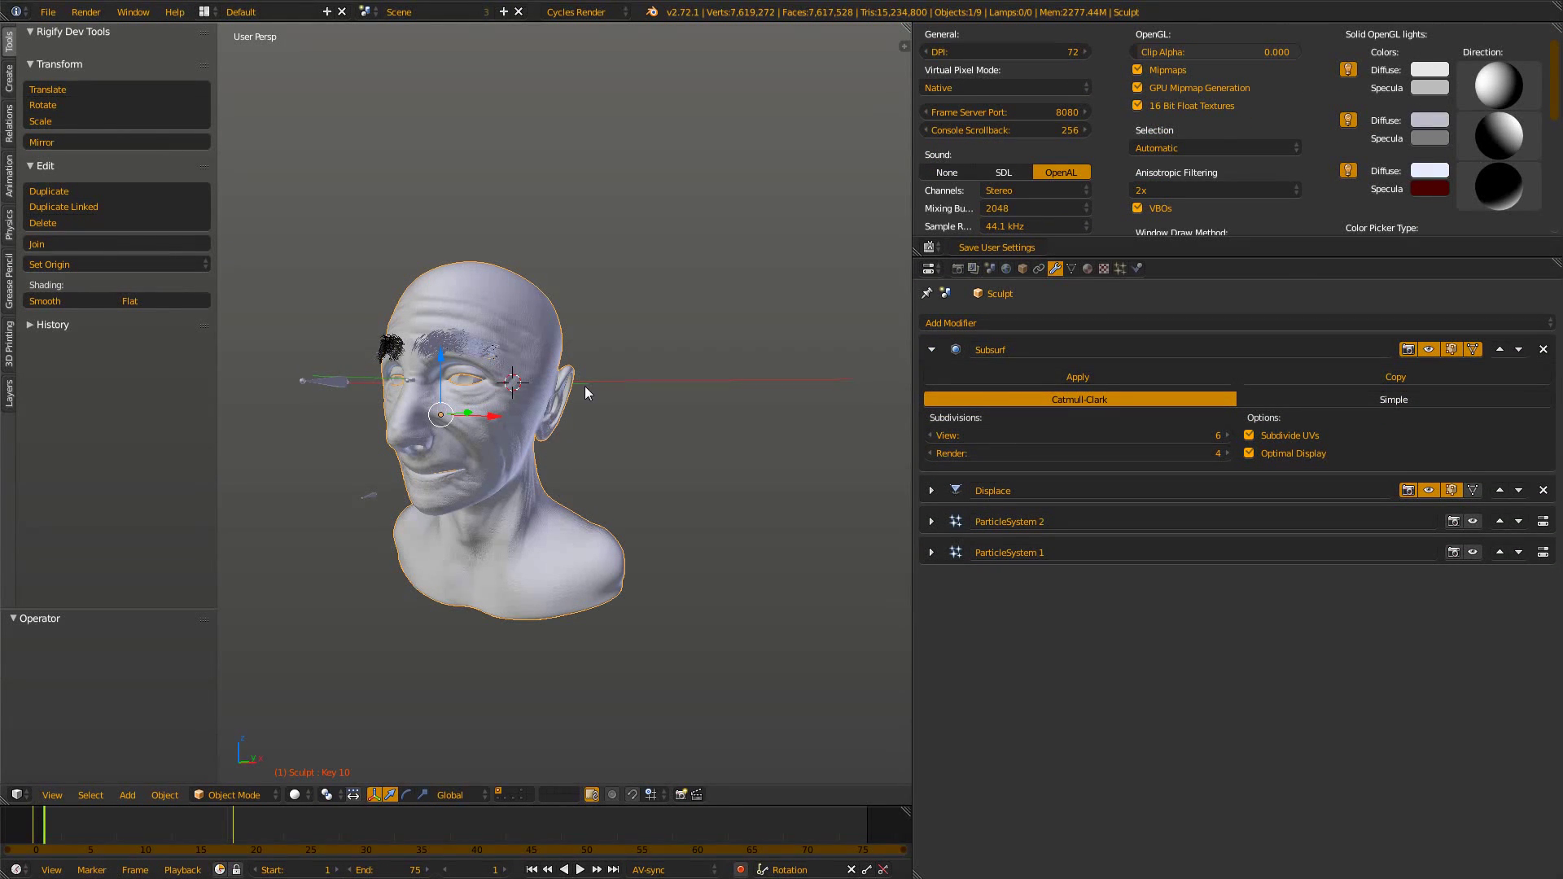
Hide the Subsurf modifier in the viewport and inspect the head's base mesh topology in Edit Mode
{"action": "scroll", "coordinate": [586, 387], "scroll_direction": "up", "scroll_amount": 3}
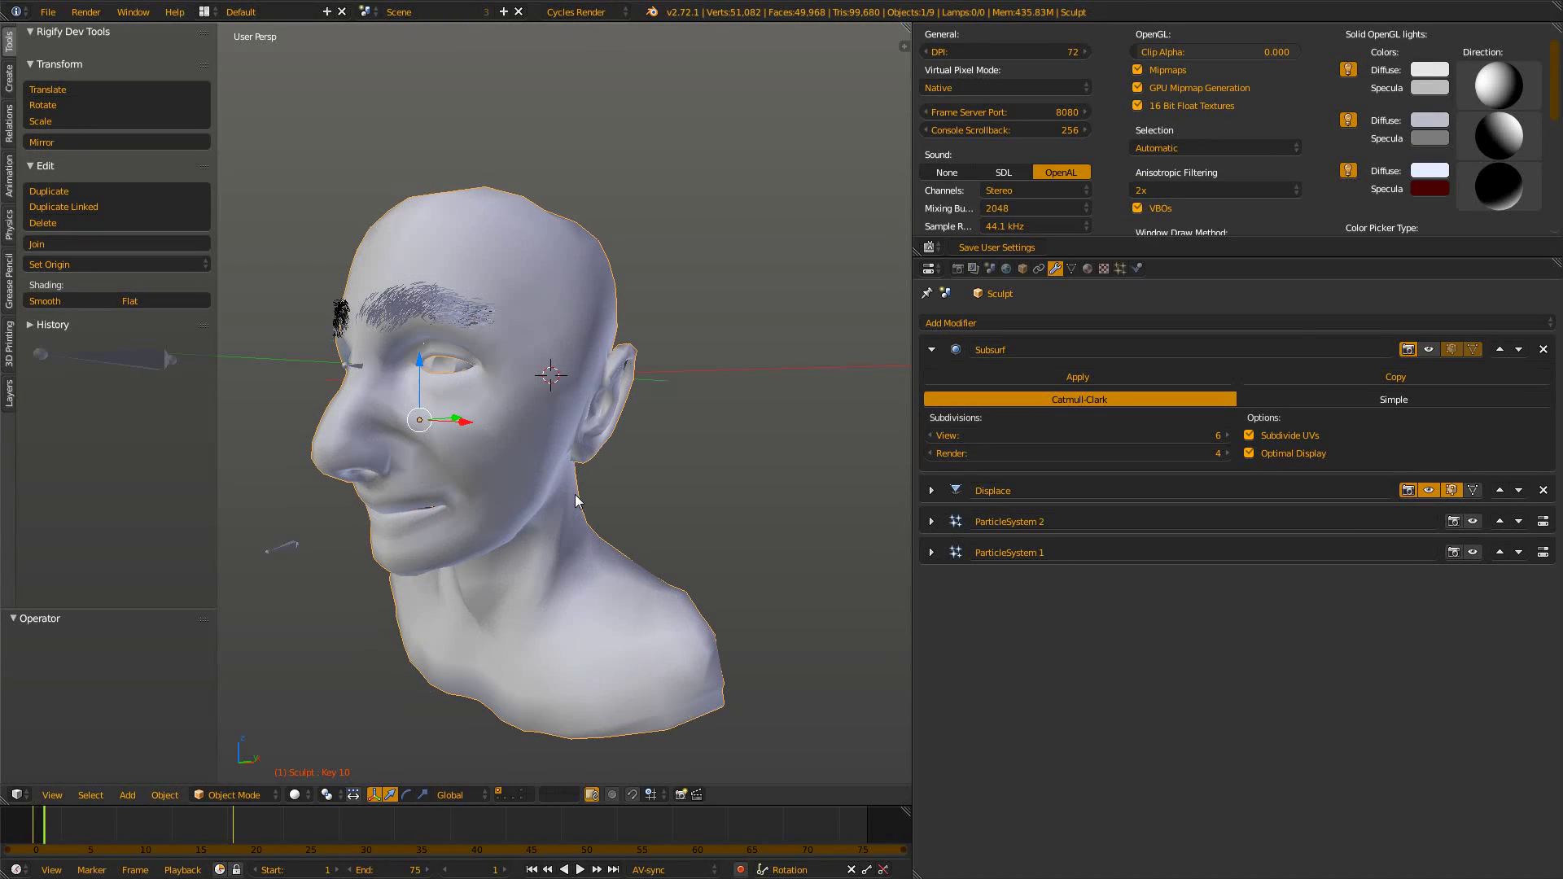
{"action": "key", "text": "Tab"}
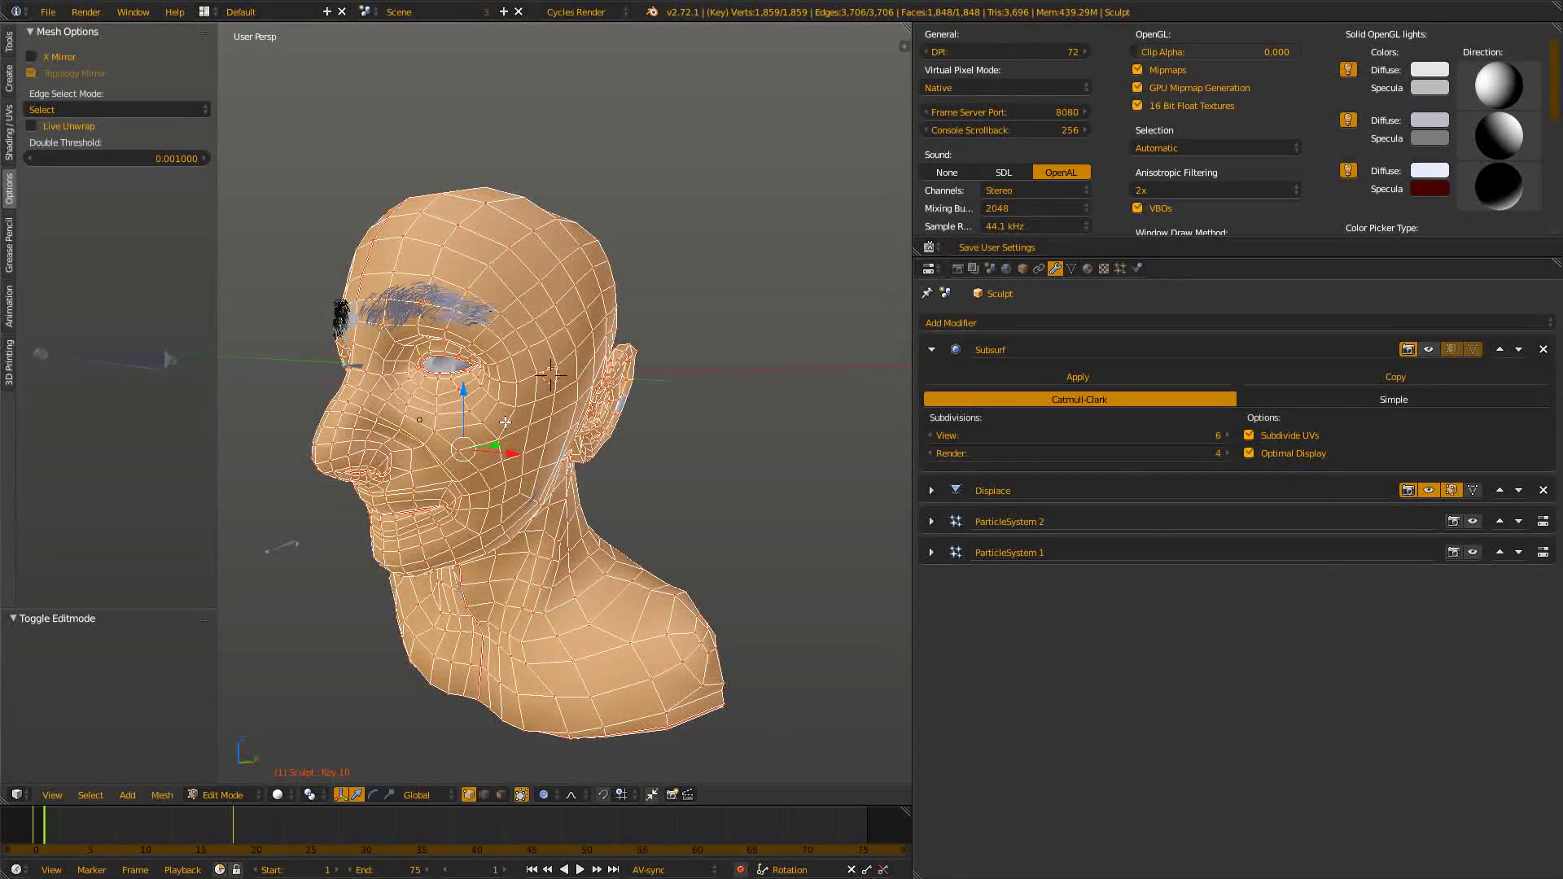
{"action": "middle_click_drag", "start_coordinate": [492, 458], "coordinate": [521, 513]}
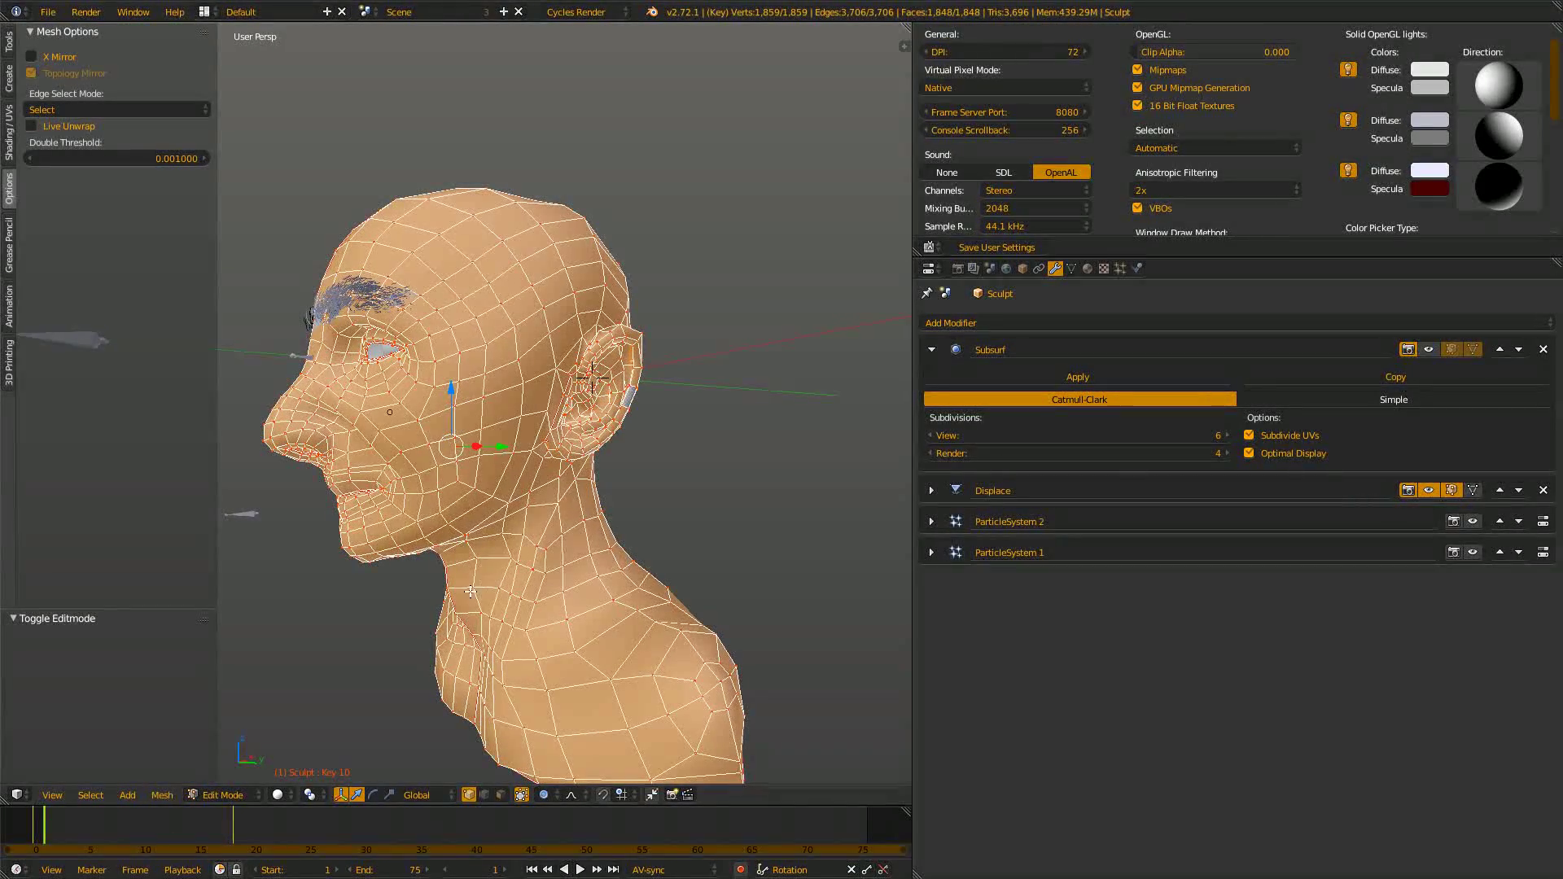
Return to Object Mode, show the Subsurf modifier in the viewport again and examine the subdivided head from several angles
{"action": "key", "text": "Tab"}
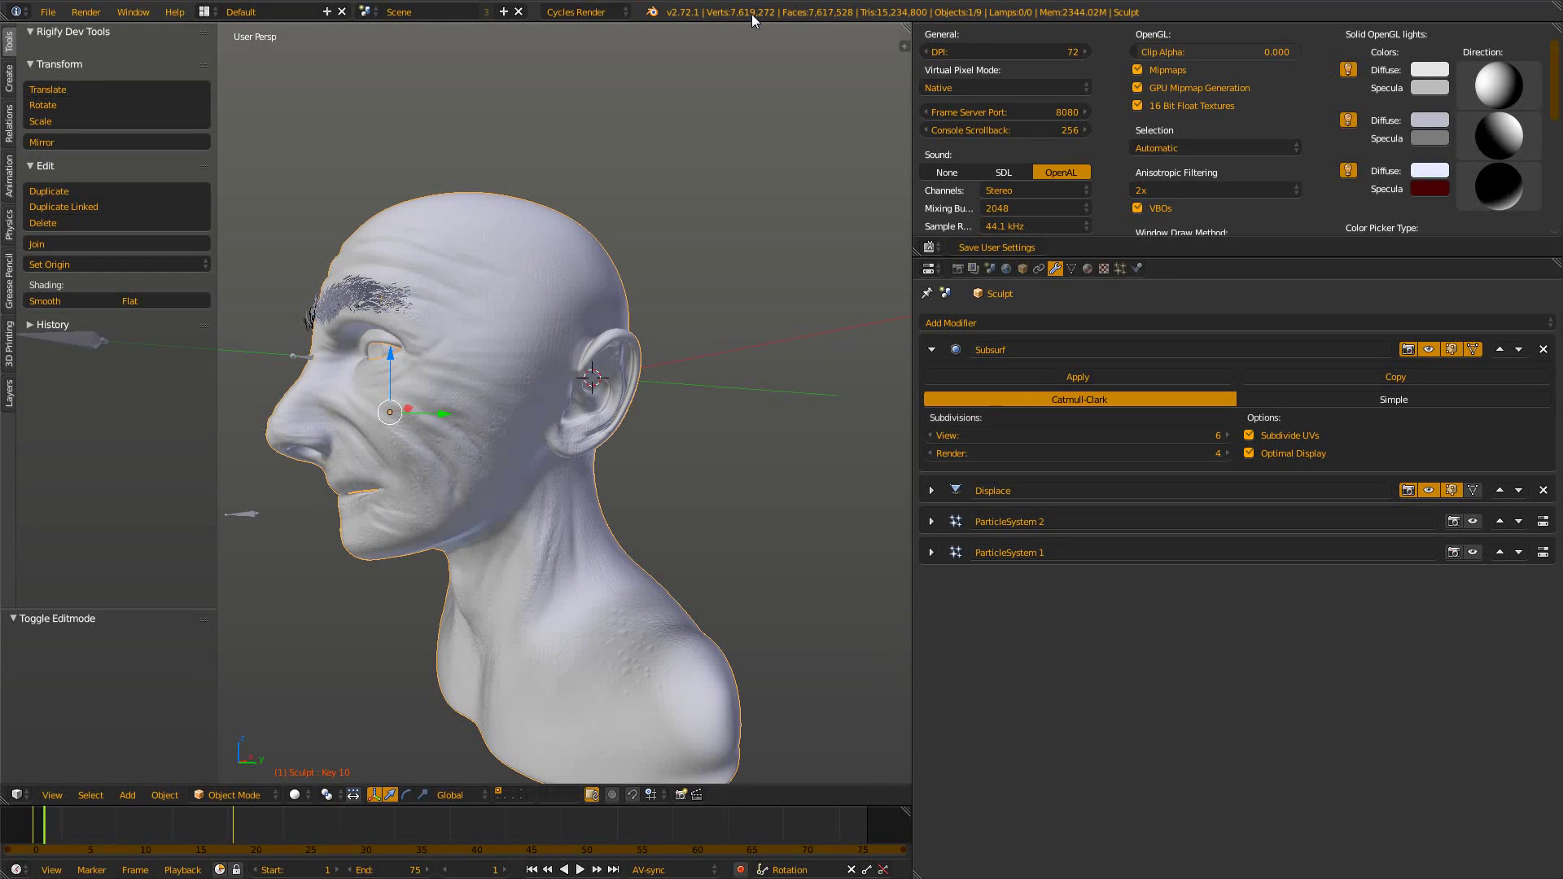
{"action": "middle_click_drag", "start_coordinate": [411, 574], "coordinate": [463, 568]}
{"action": "middle_click_drag", "start_coordinate": [440, 632], "coordinate": [434, 596]}
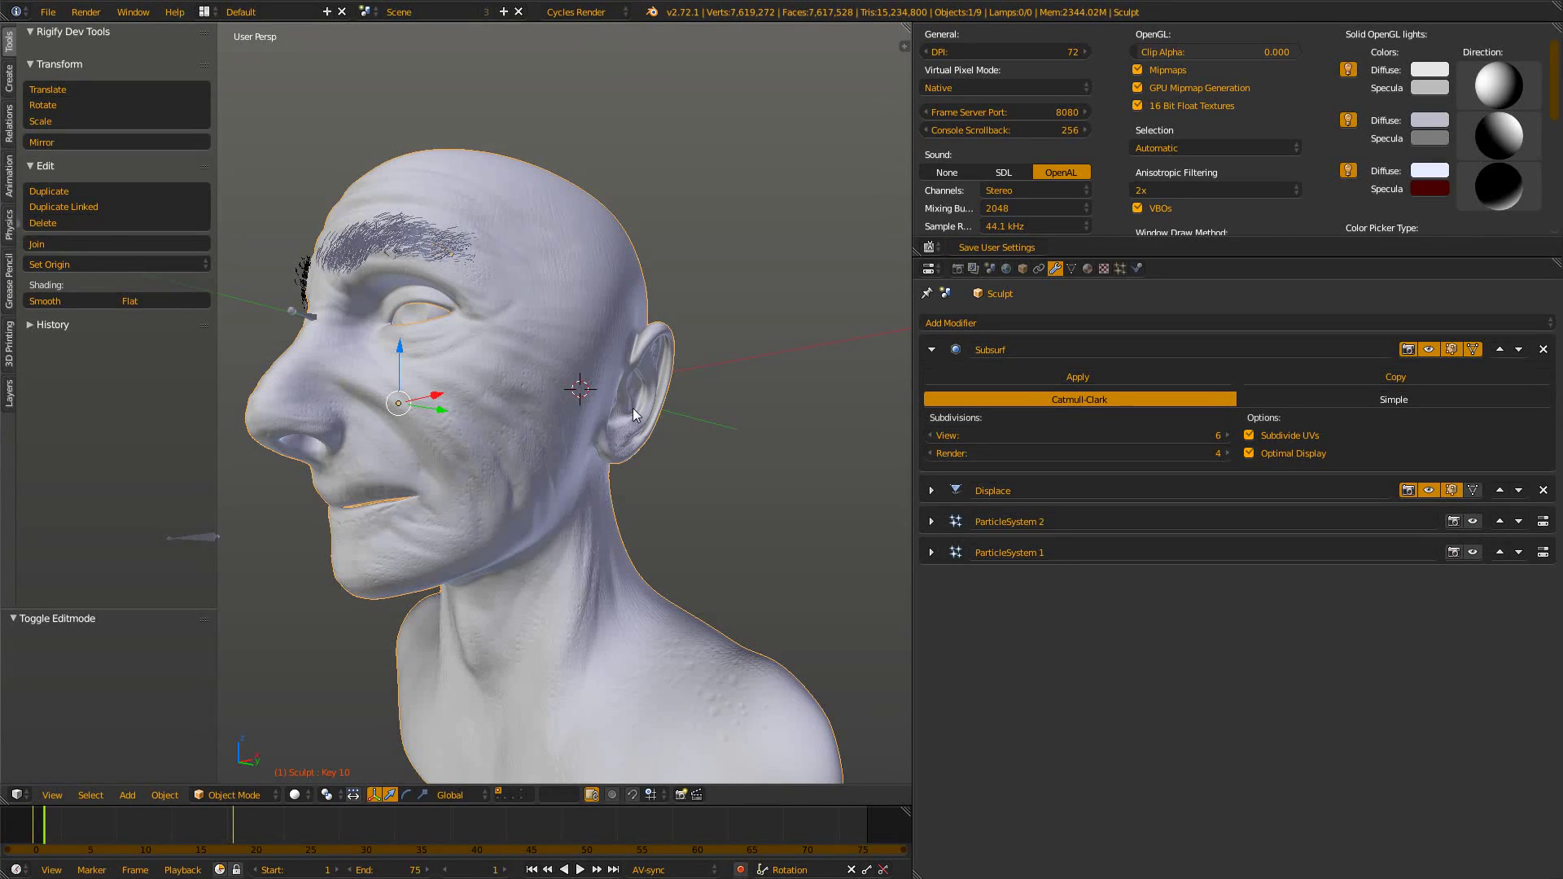
{"action": "scroll", "coordinate": [631, 414], "scroll_direction": "down", "scroll_amount": 4}
{"action": "middle_click_drag", "start_coordinate": [628, 407], "coordinate": [485, 400]}
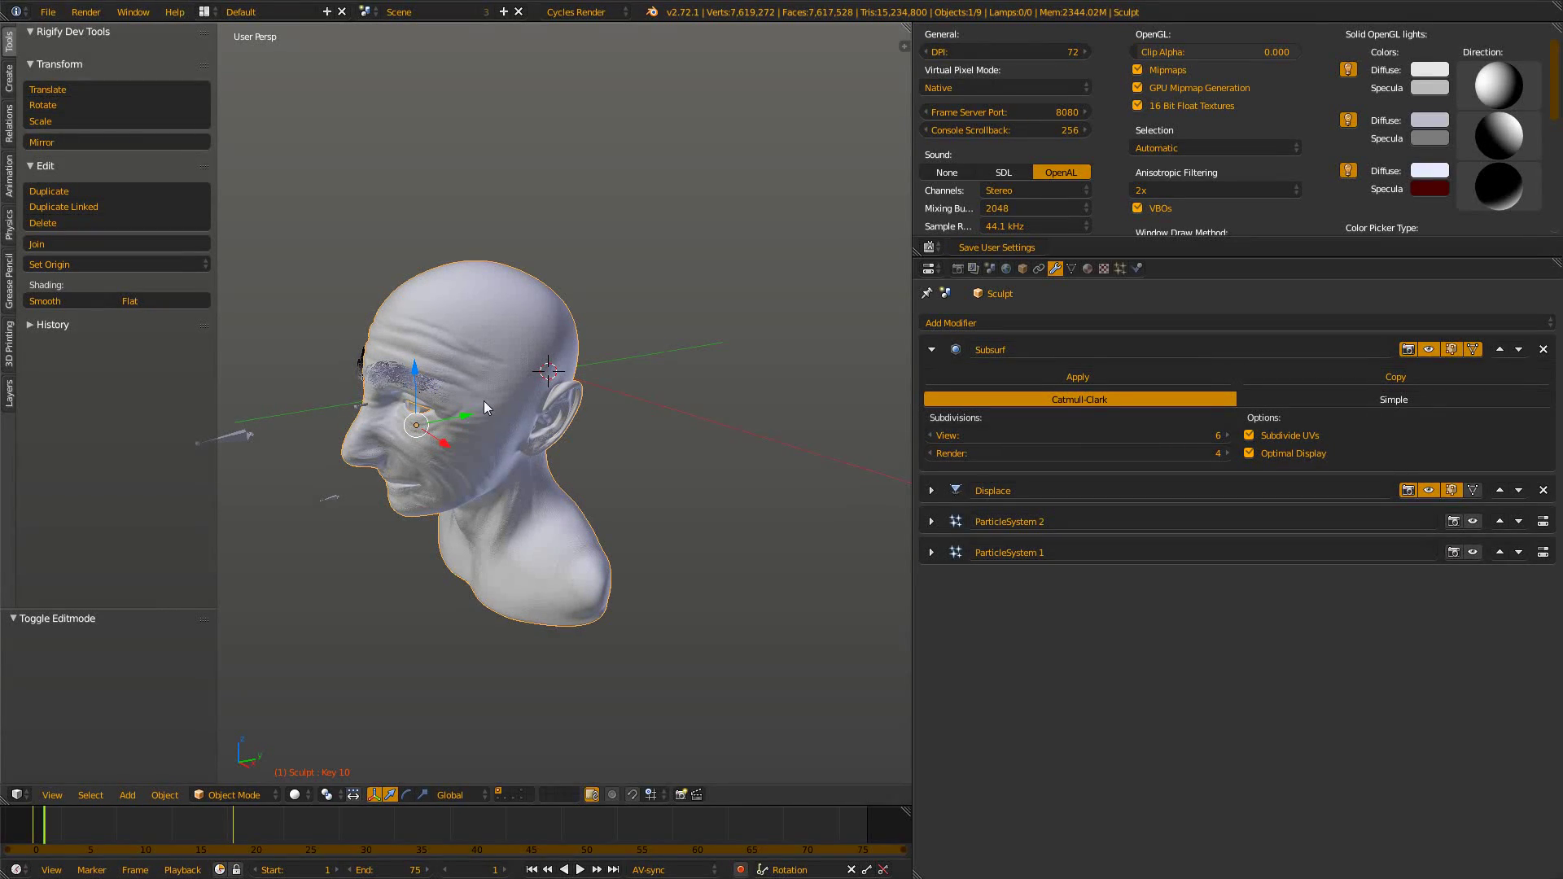